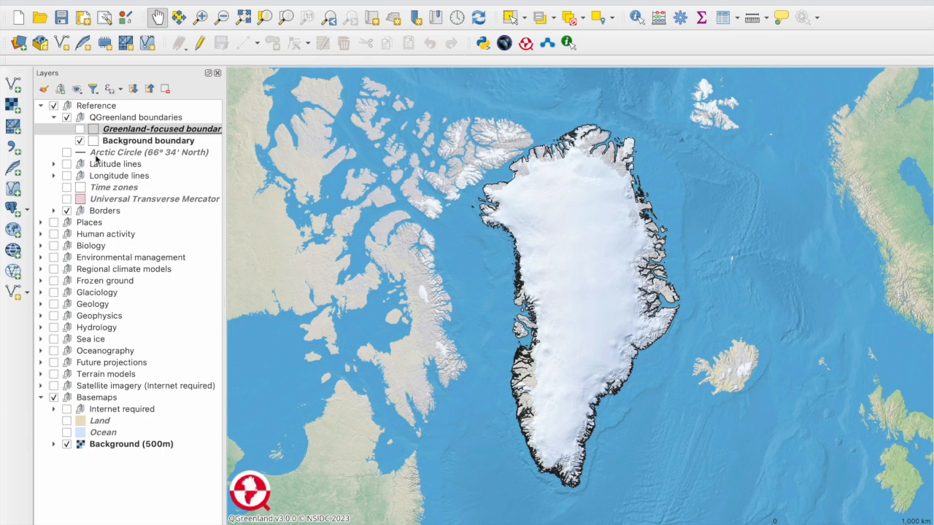
# Step: Toggle the Background boundary and Greenland-focused boundary layers to compare their extents on the map, leaving both visible
pyautogui.click(79, 140)
pyautogui.click(80, 139)
pyautogui.click(79, 129)
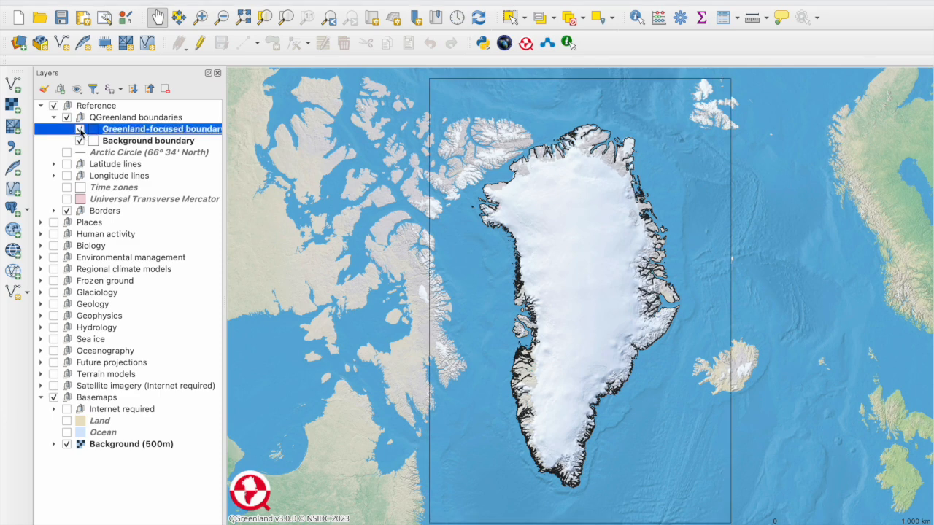
pyautogui.click(80, 129)
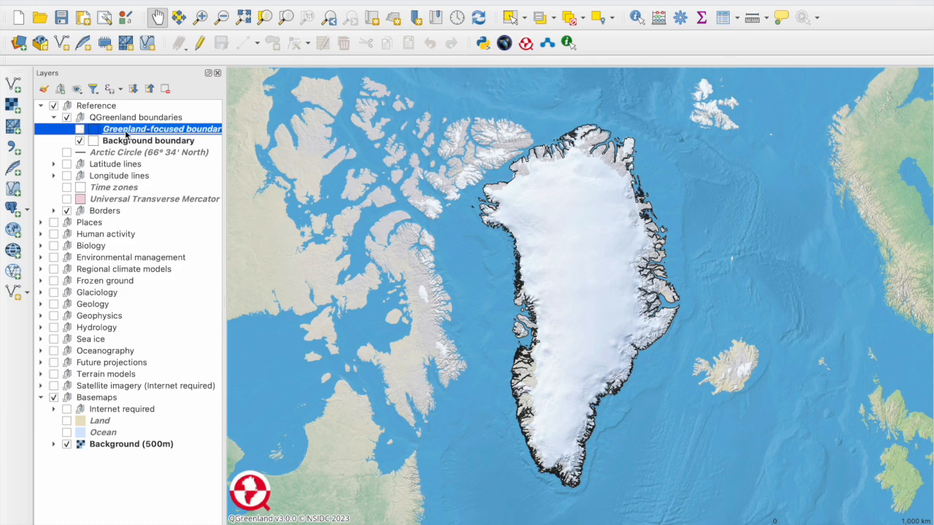
pyautogui.click(80, 129)
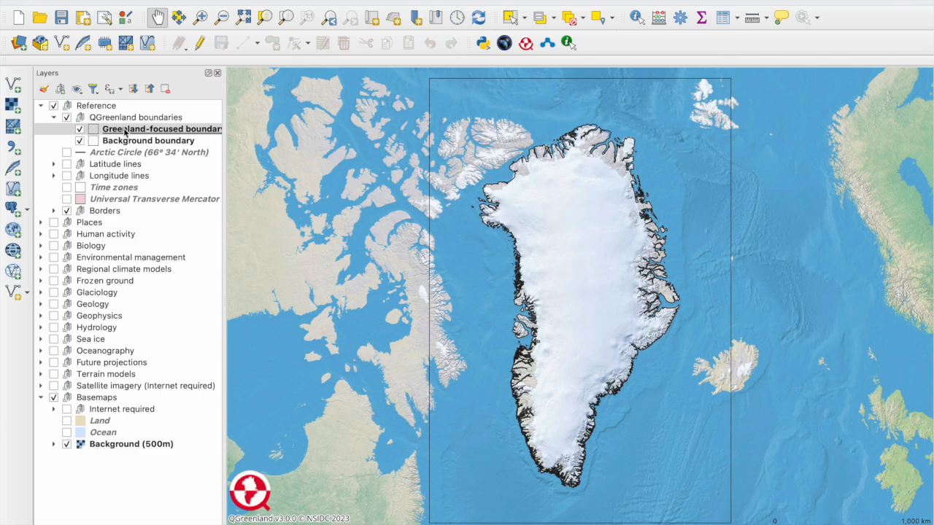
# Step: Zoom the map to the extent of the Greenland-focused boundary layer
pyautogui.moveTo(124, 131)
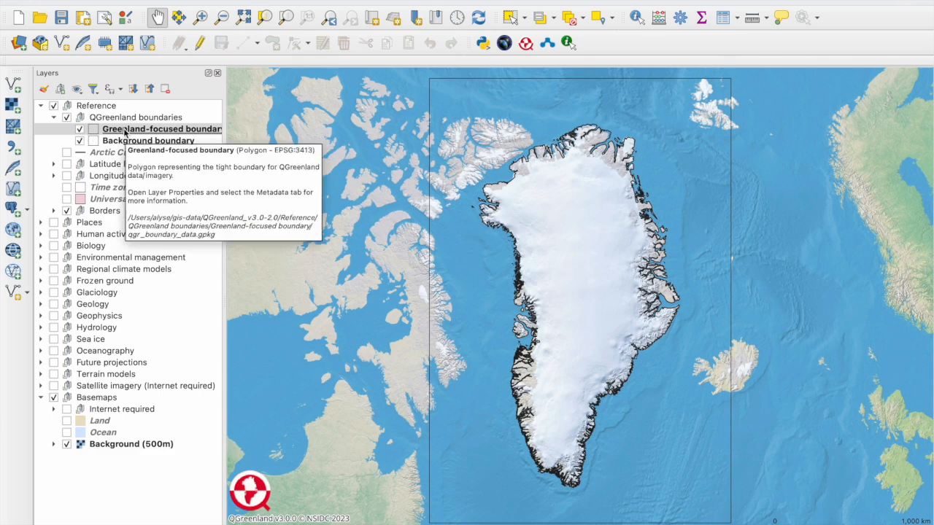
pyautogui.rightClick(124, 130)
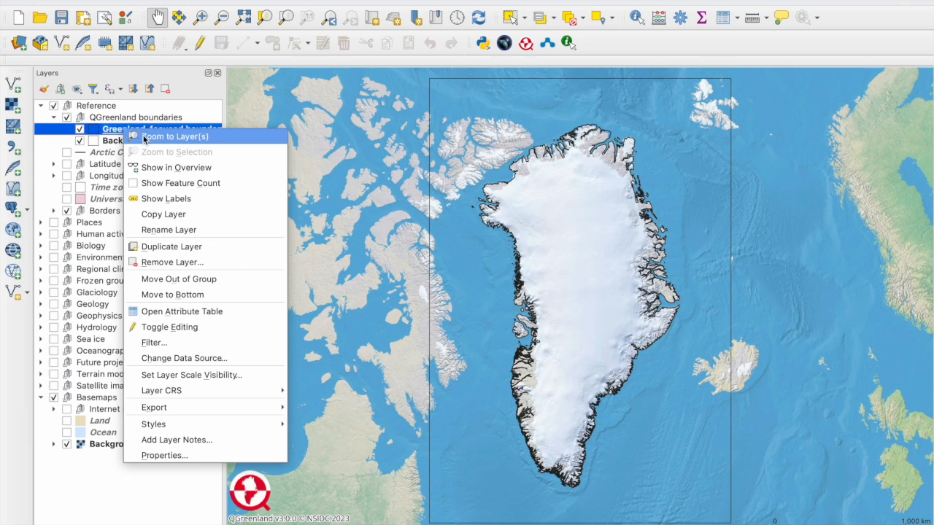
pyautogui.click(146, 137)
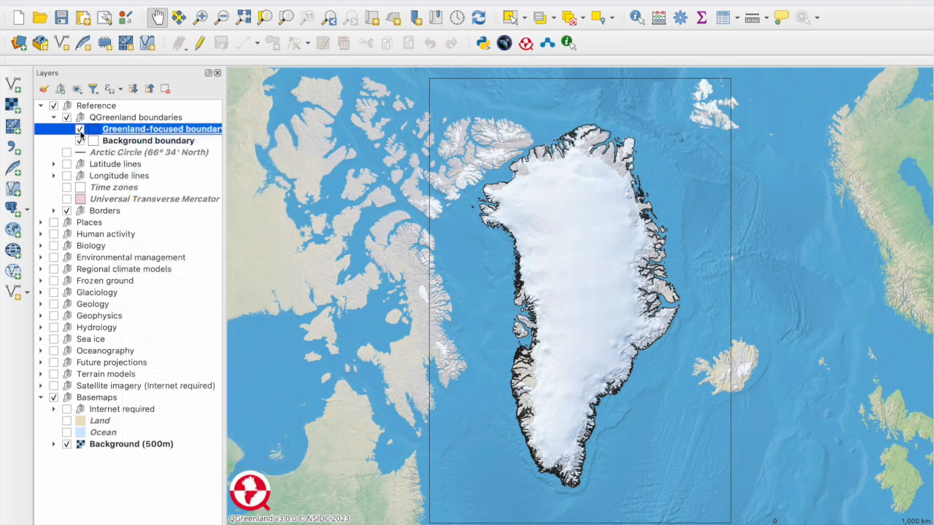
# Step: Hide the Greenland-focused boundary layer, and switch the Background (500m) basemap off and back on
pyautogui.click(79, 129)
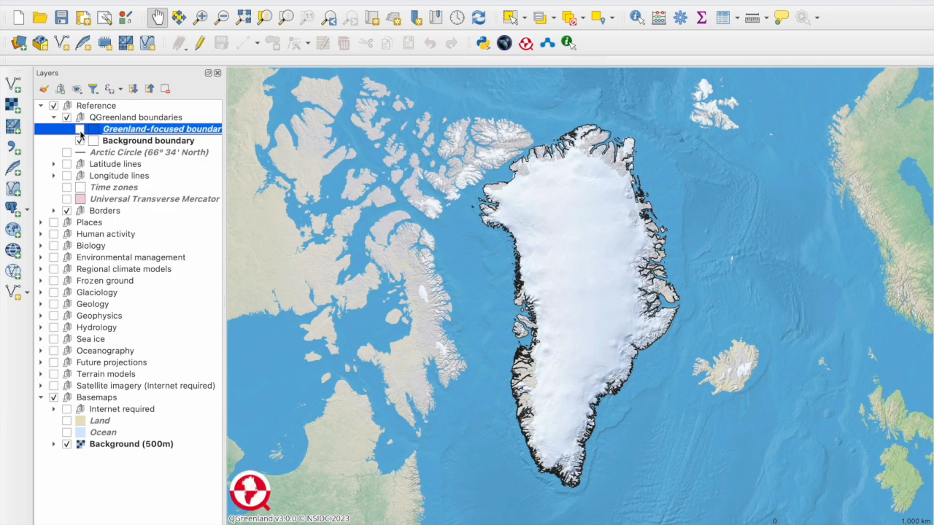
pyautogui.click(67, 444)
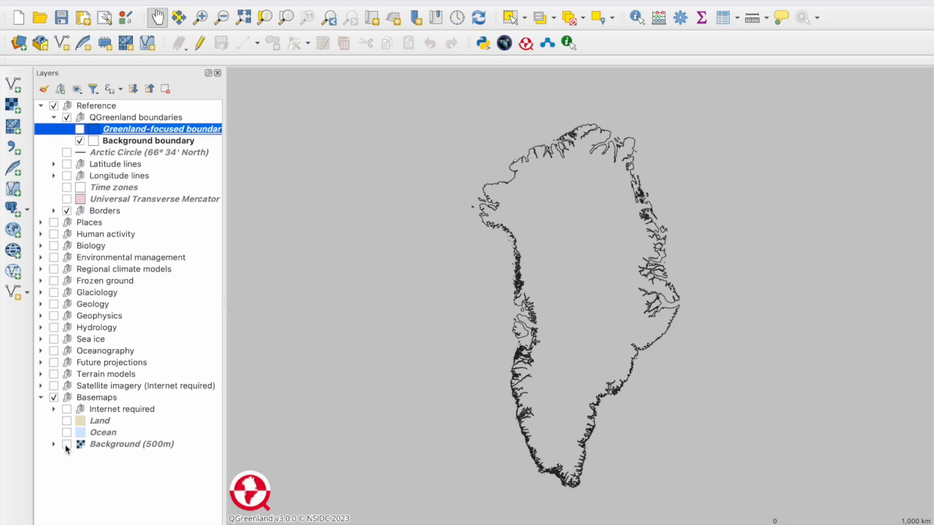
pyautogui.click(66, 445)
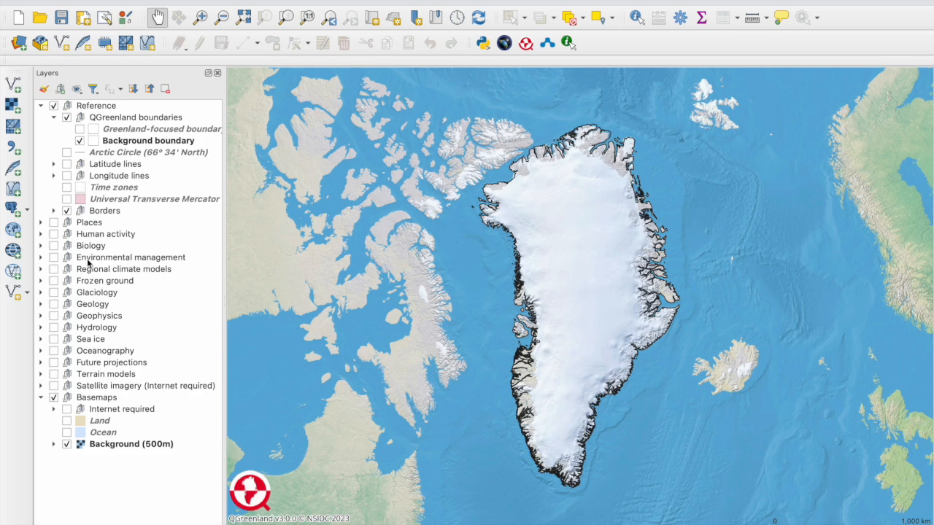
# Step: Show the RACMO layer Annual mean temperature at 2m 1958-2019 (1km) from the Regional climate models group and expand its legend
pyautogui.click(41, 269)
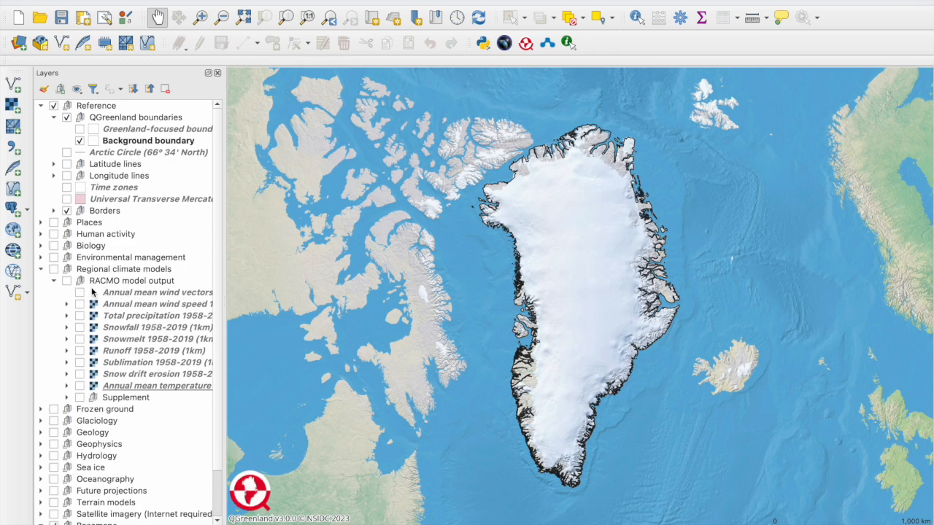
pyautogui.hscroll(5, 132, 414)
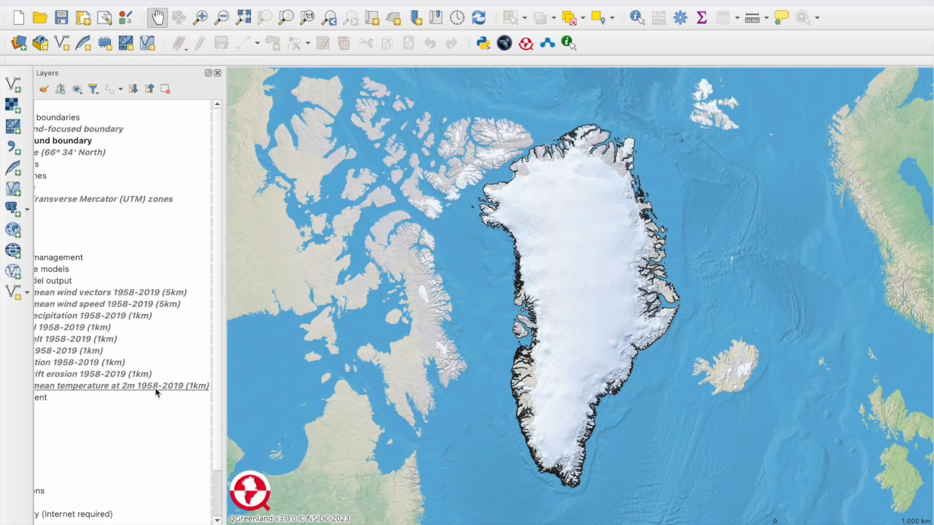
pyautogui.hscroll(-5, 154, 387)
pyautogui.click(80, 385)
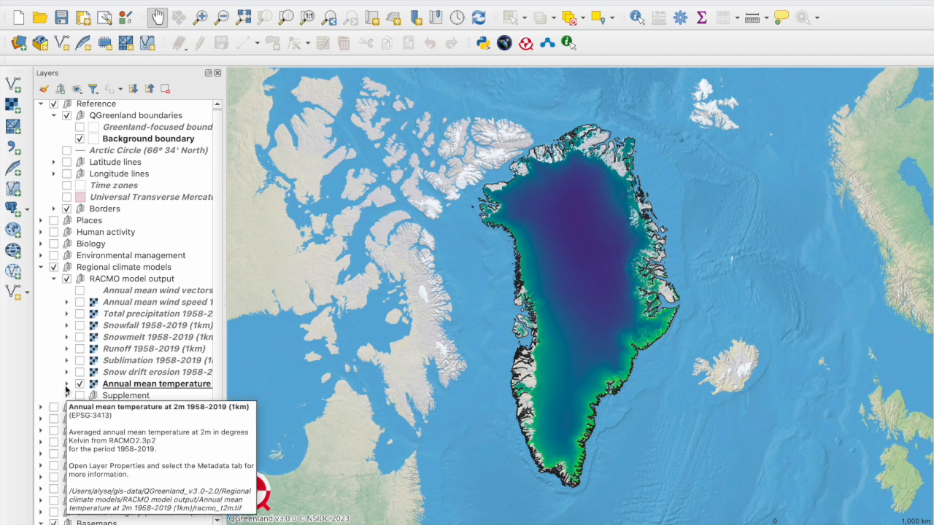
pyautogui.click(66, 384)
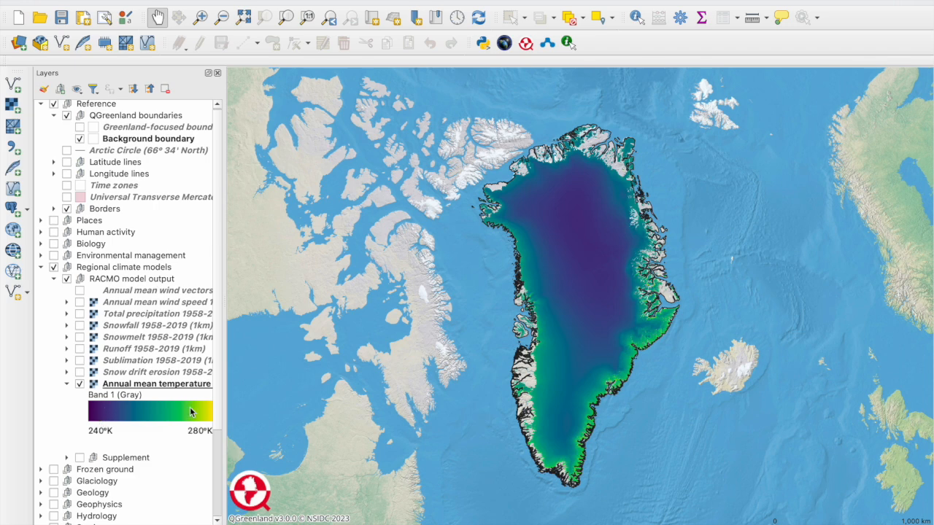
pyautogui.hscroll(2, 194, 436)
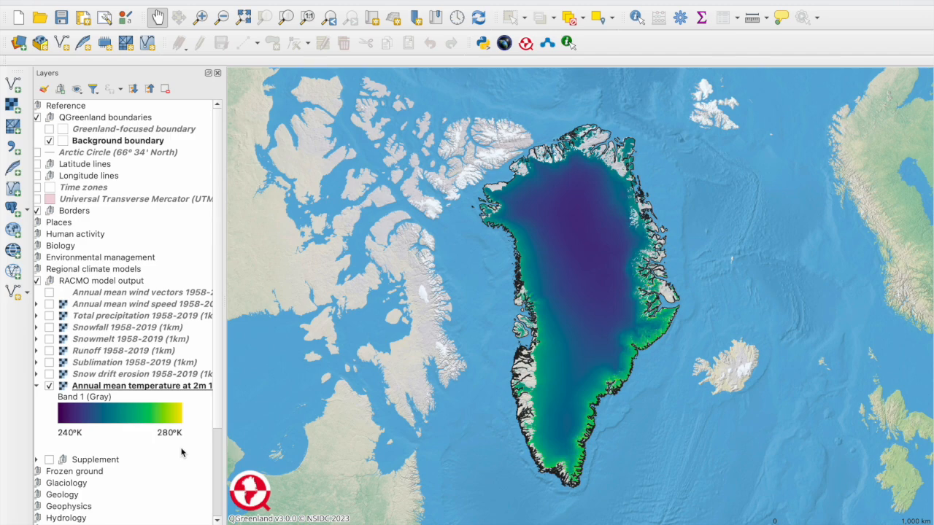
# Step: Open the properties of the annual mean temperature layer and look through its information, source and symbology settings
pyautogui.doubleClick(113, 417)
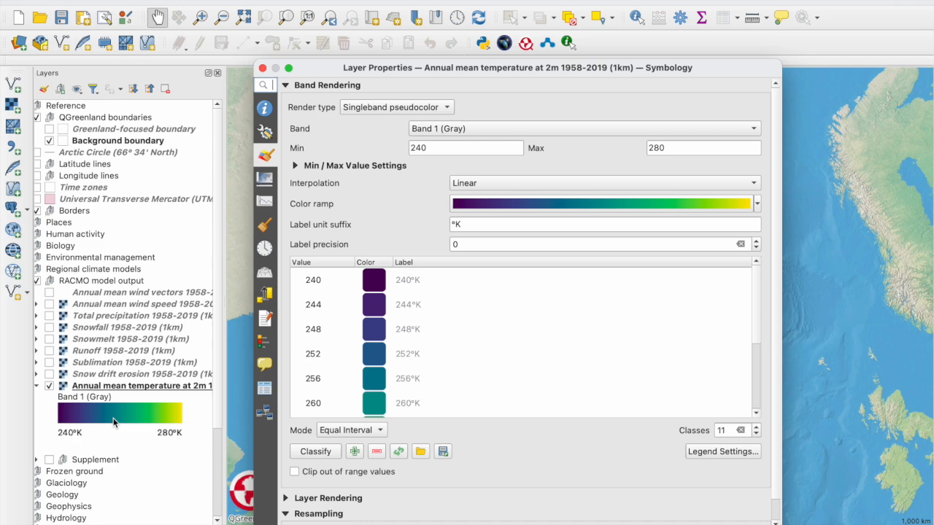
pyautogui.click(267, 132)
pyautogui.click(266, 111)
pyautogui.click(268, 134)
pyautogui.click(267, 155)
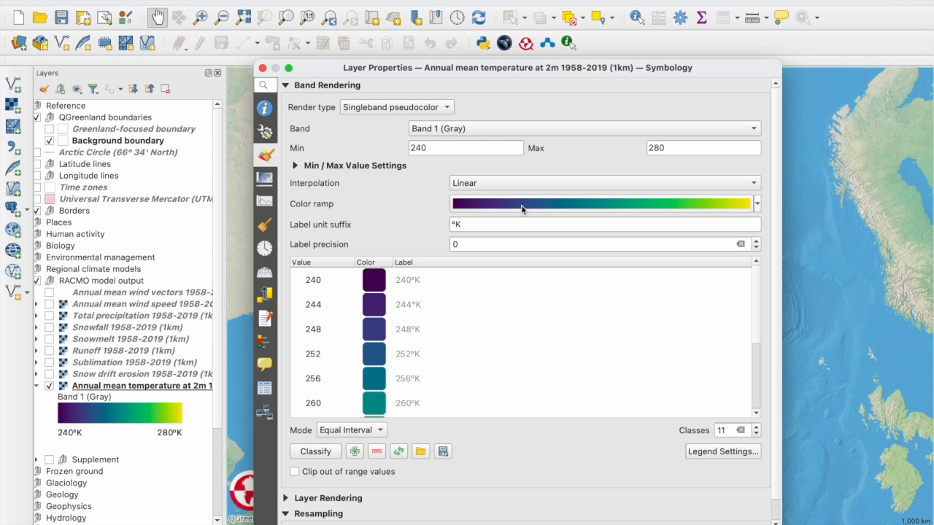
# Step: Change the temperature layer's color ramp to PuOr, invert it, and apply the new symbology
pyautogui.click(758, 204)
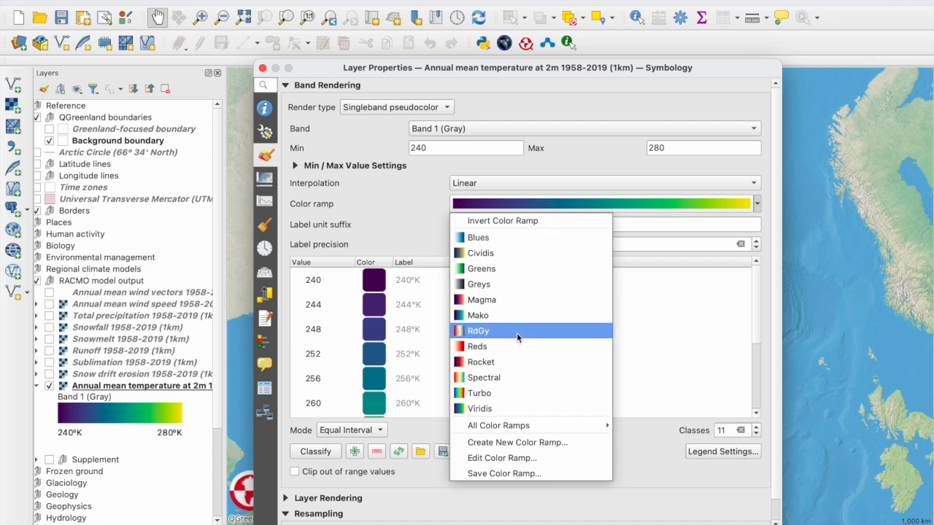
pyautogui.moveTo(526, 425)
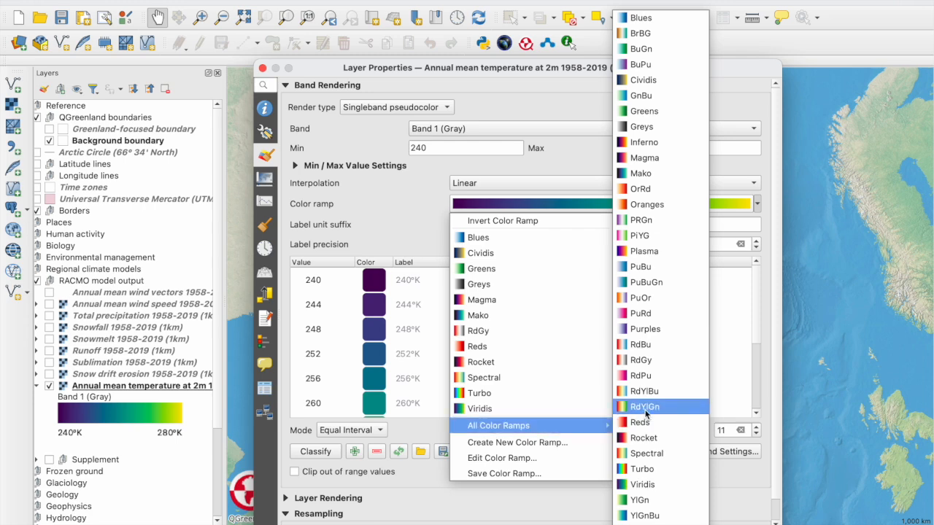
pyautogui.click(647, 299)
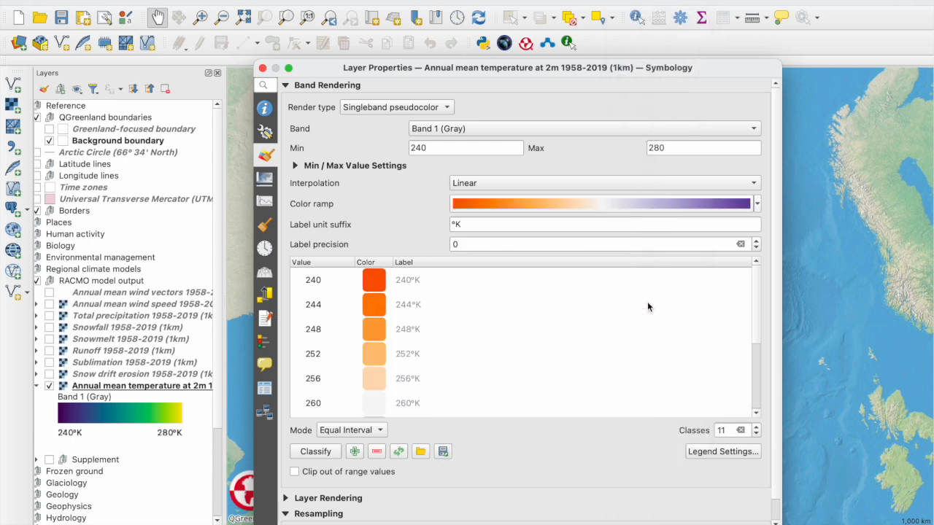
pyautogui.click(758, 205)
pyautogui.click(547, 220)
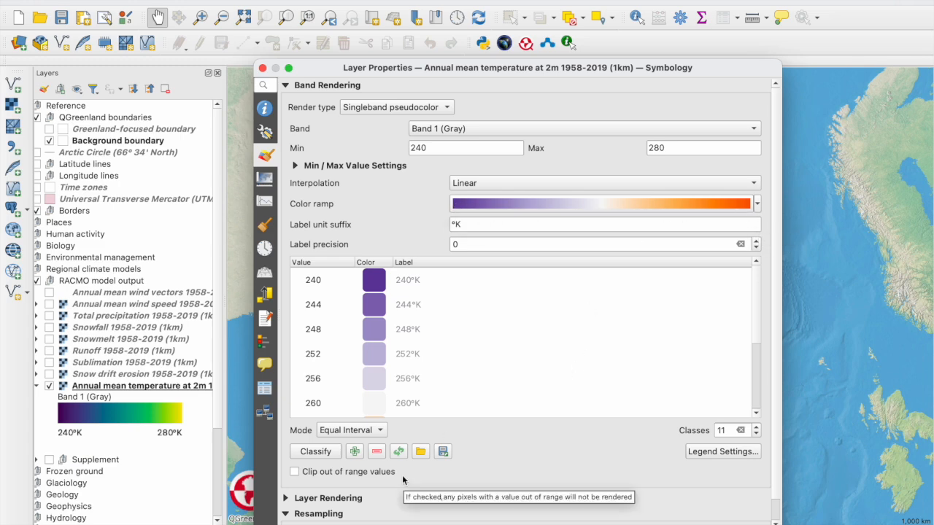
pyautogui.click(633, 523)
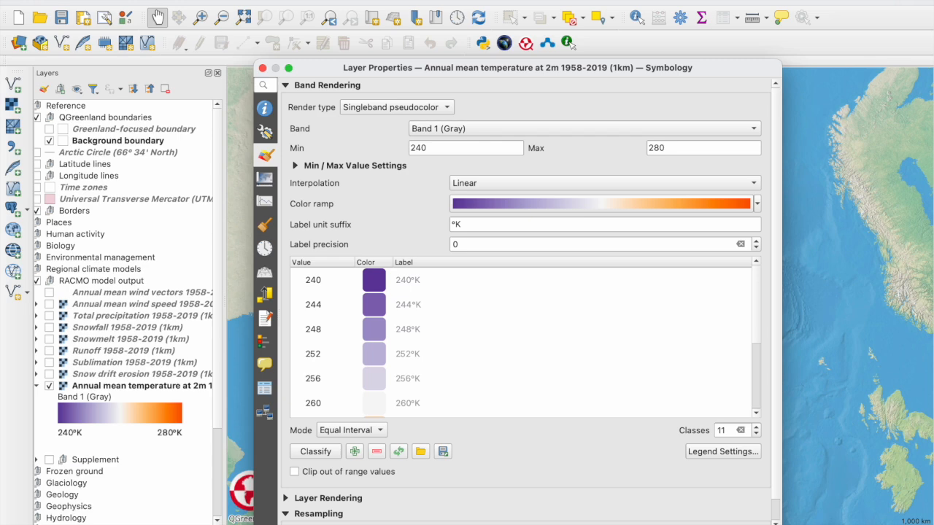
pyautogui.press('Return')
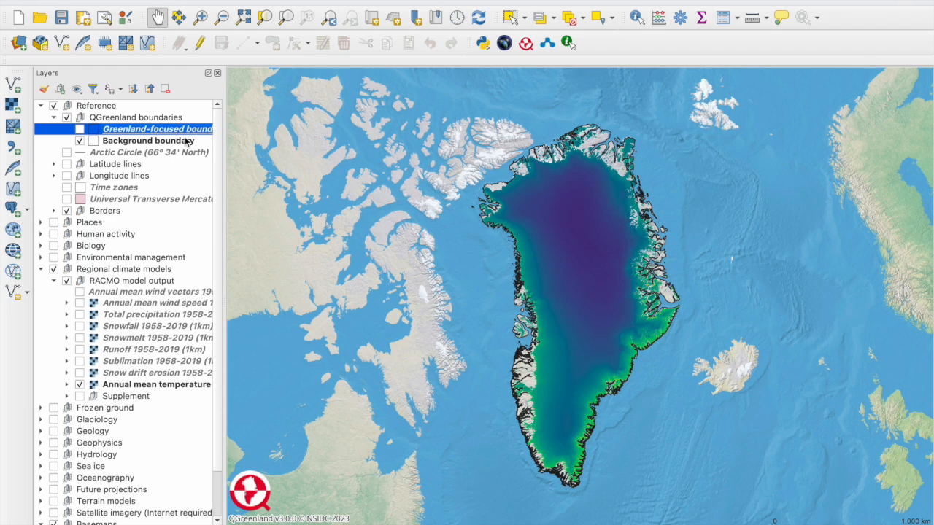
# Step: Check the annual mean temperature layer's legend, collapse it, and hide the layer
pyautogui.click(67, 385)
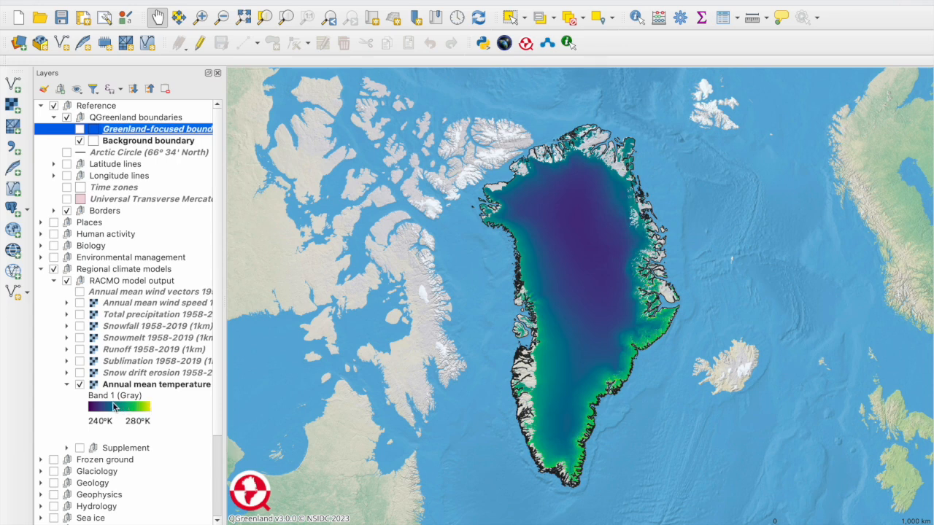
pyautogui.click(79, 384)
pyautogui.click(66, 385)
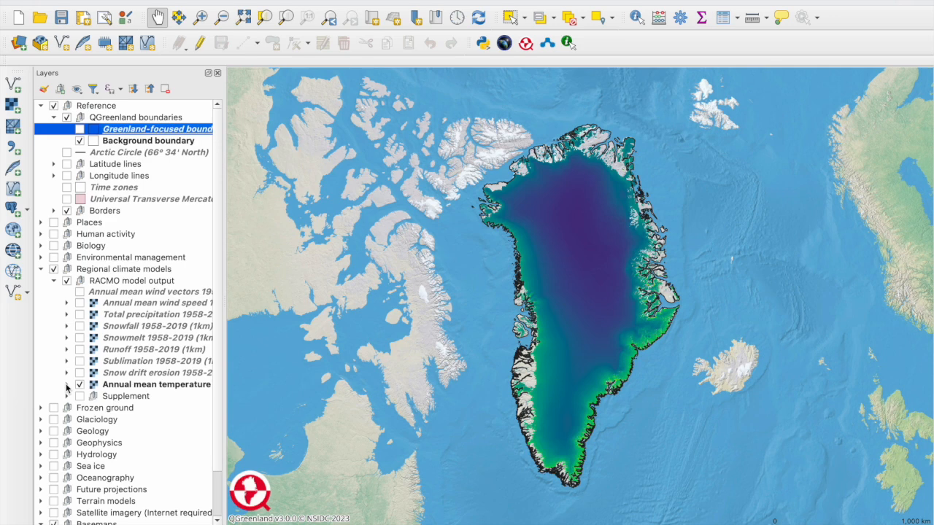
pyautogui.click(80, 386)
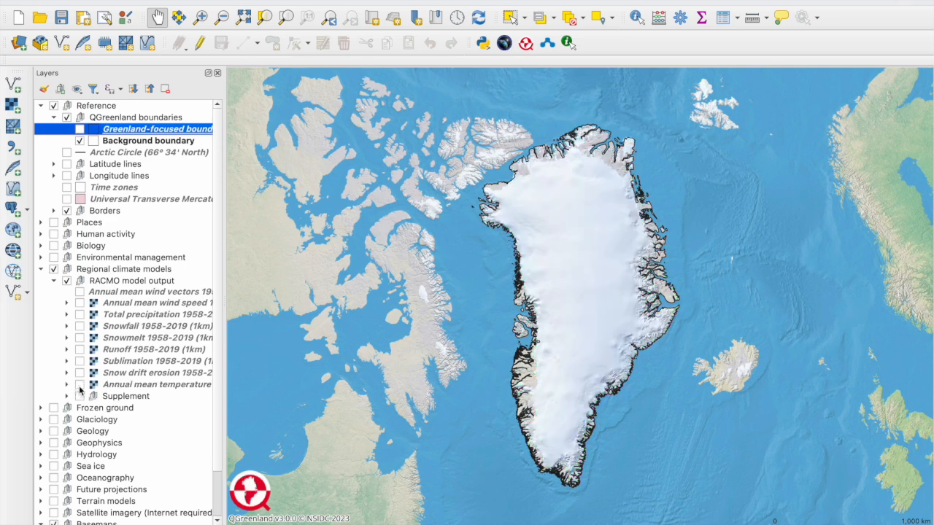
# Step: Show the PROMICE and GC-Net automated weather stations layer from the Research sites group under Human activity
pyautogui.click(41, 234)
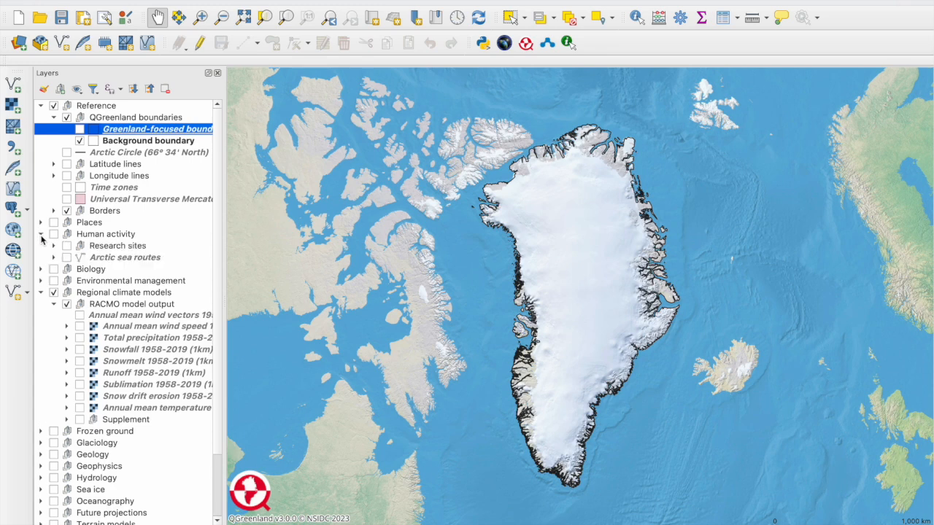
pyautogui.click(54, 246)
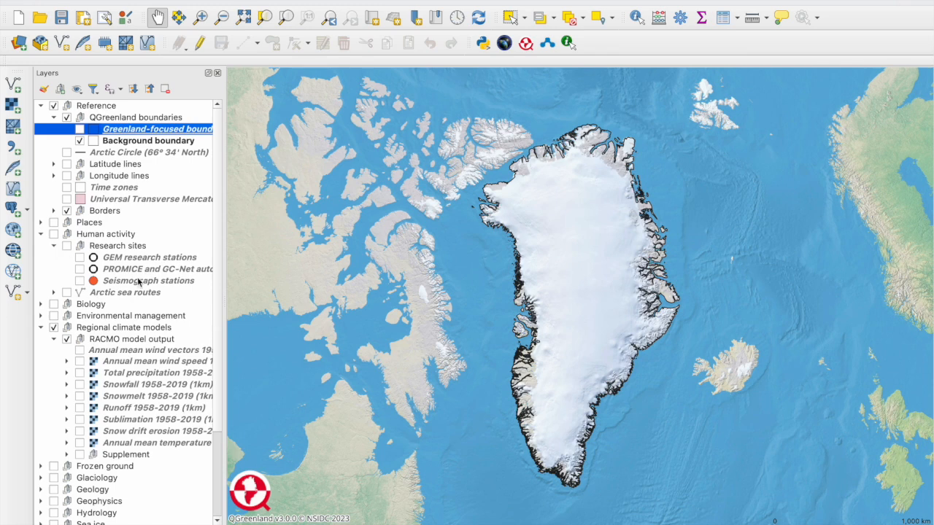
pyautogui.hscroll(2, 149, 276)
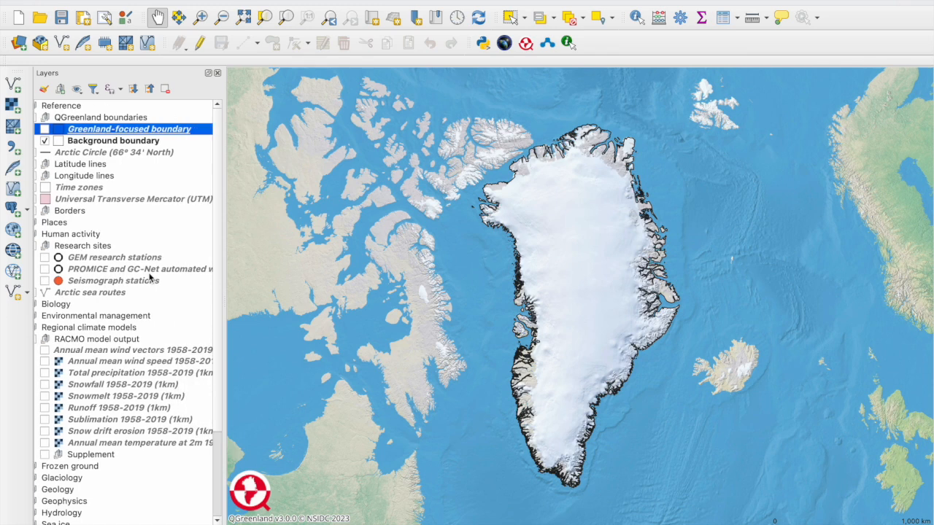
pyautogui.hscroll(4, 150, 276)
pyautogui.hscroll(-6, 149, 276)
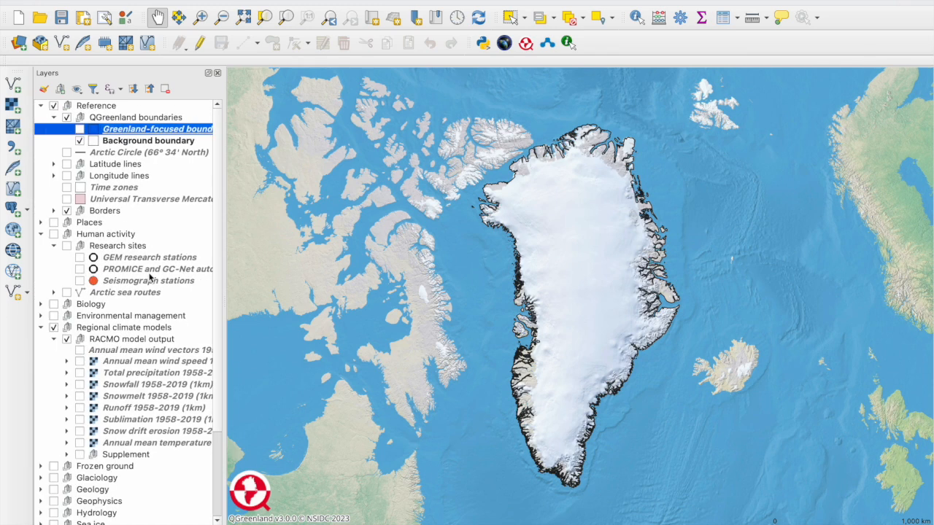
pyautogui.click(79, 269)
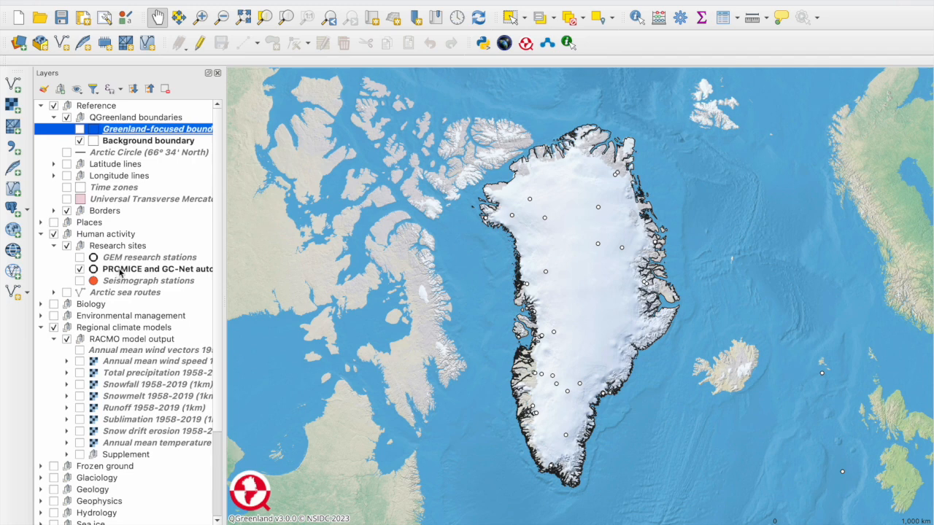
# Step: Open the attribute table of the PROMICE and GC-Net weather stations layer and look through its station records
pyautogui.rightClick(121, 273)
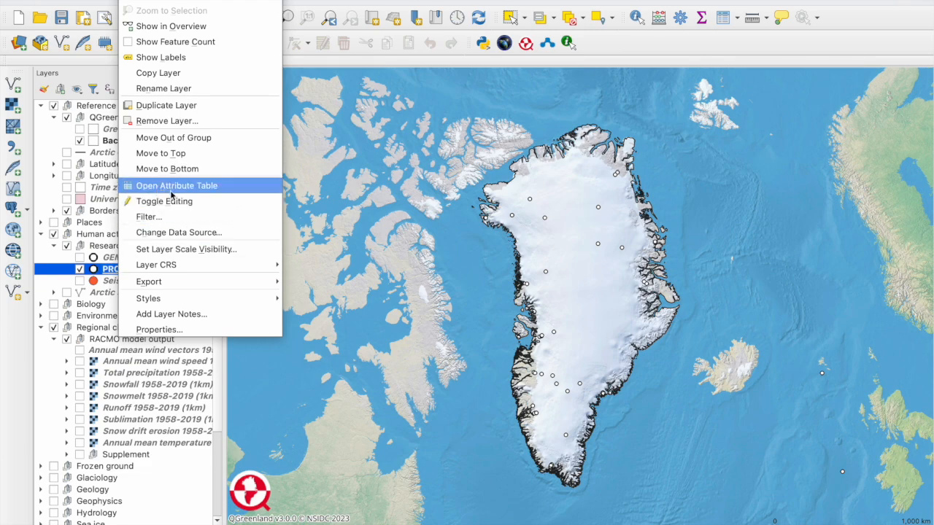
pyautogui.click(187, 189)
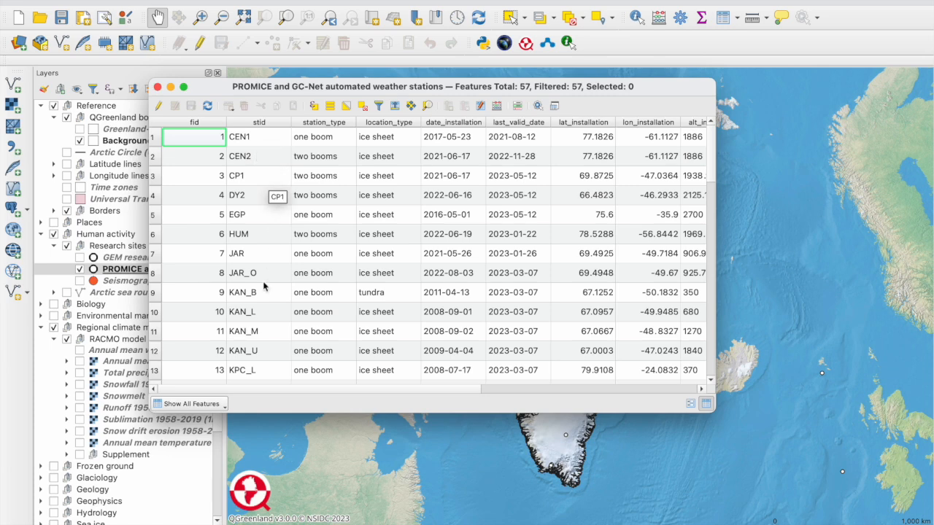
pyautogui.scroll(-4, 269, 301)
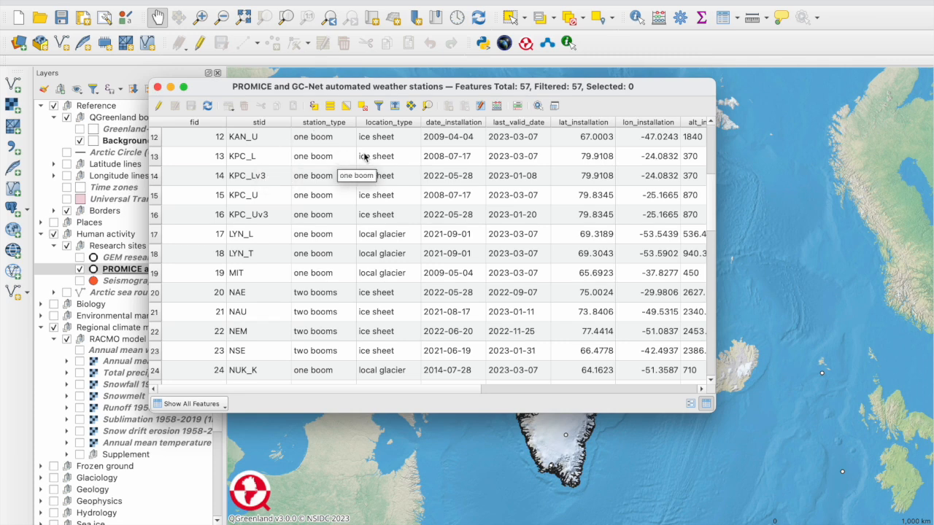
pyautogui.scroll(-1, 406, 207)
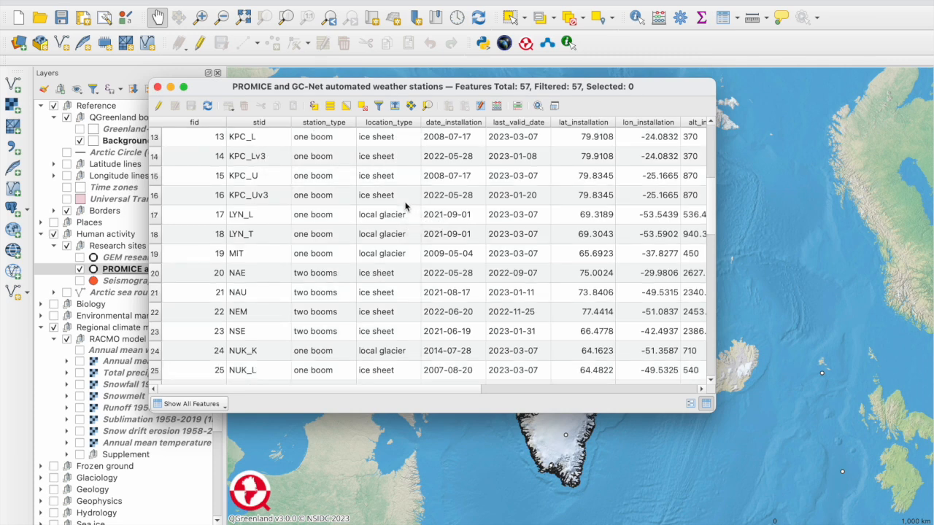
pyautogui.scroll(-2, 407, 207)
pyautogui.scroll(-4, 404, 231)
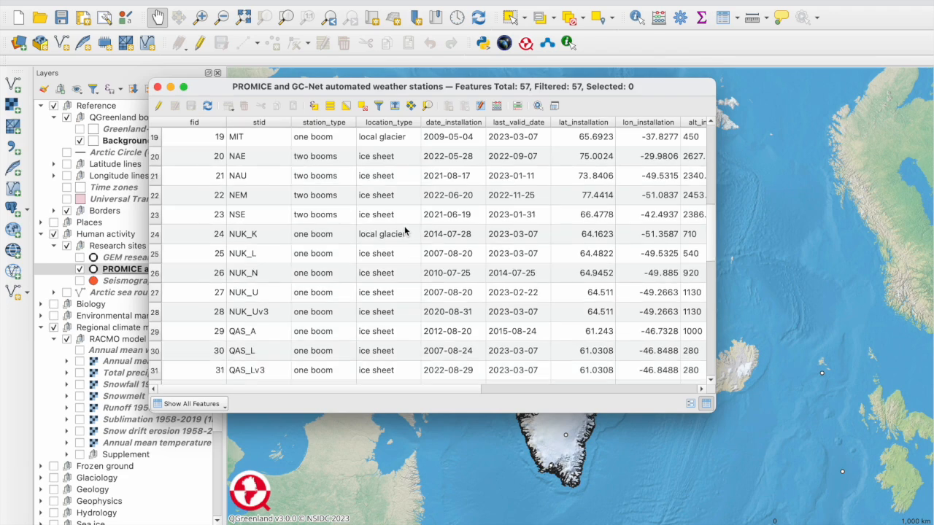
# Step: Look through the remaining records and location columns of the weather stations' attribute table, and close it
pyautogui.scroll(-11, 406, 231)
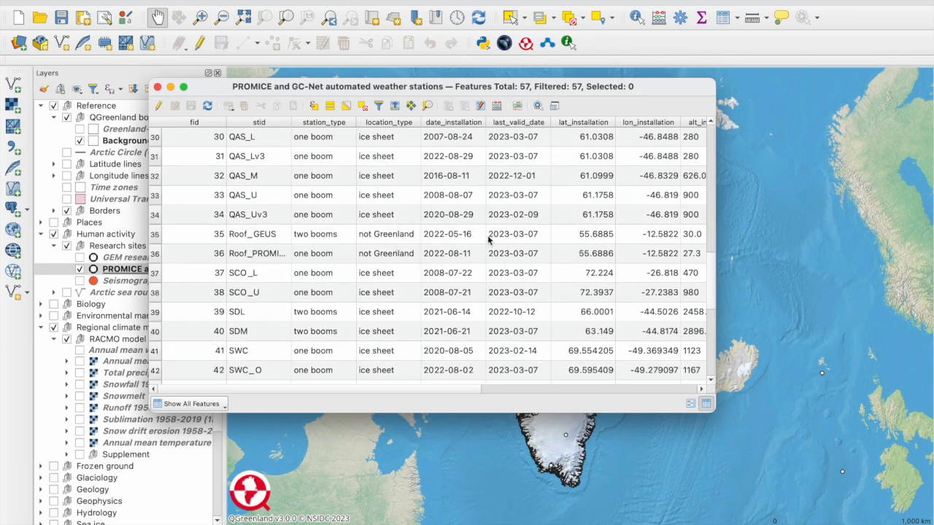
pyautogui.hscroll(5, 488, 238)
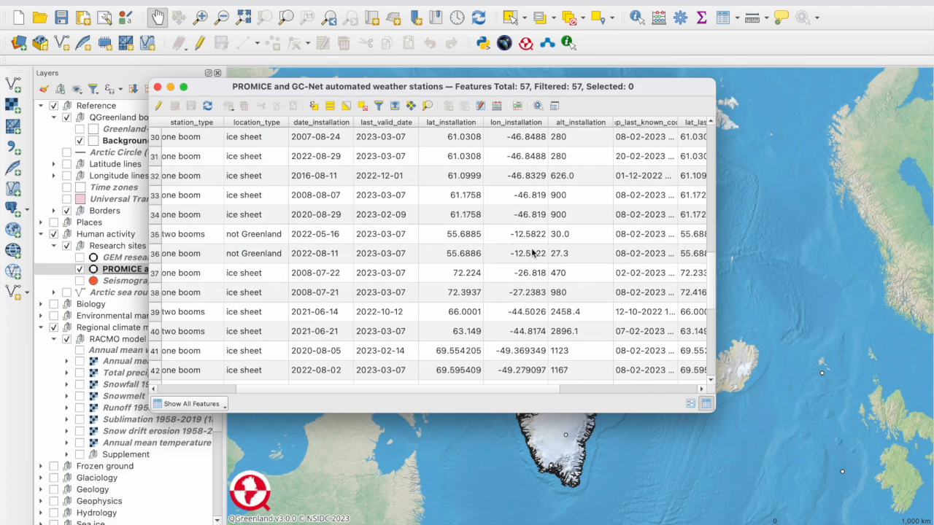
pyautogui.hscroll(9, 532, 252)
pyautogui.scroll(1, 532, 251)
pyautogui.scroll(1, 532, 252)
pyautogui.click(157, 88)
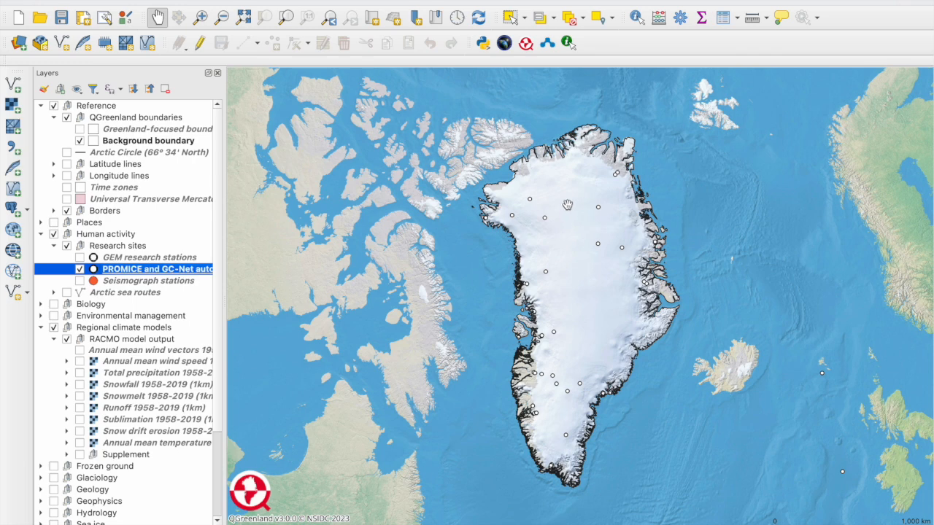
# Step: Change the PROMICE and GC-Net weather stations' marker symbol to black with a size of 1 millimeter and apply it
pyautogui.doubleClick(93, 272)
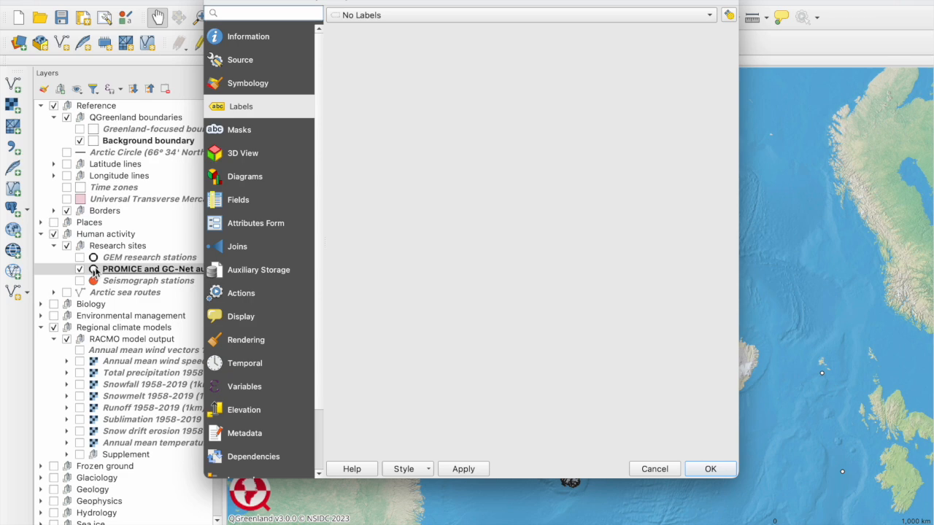
pyautogui.click(246, 86)
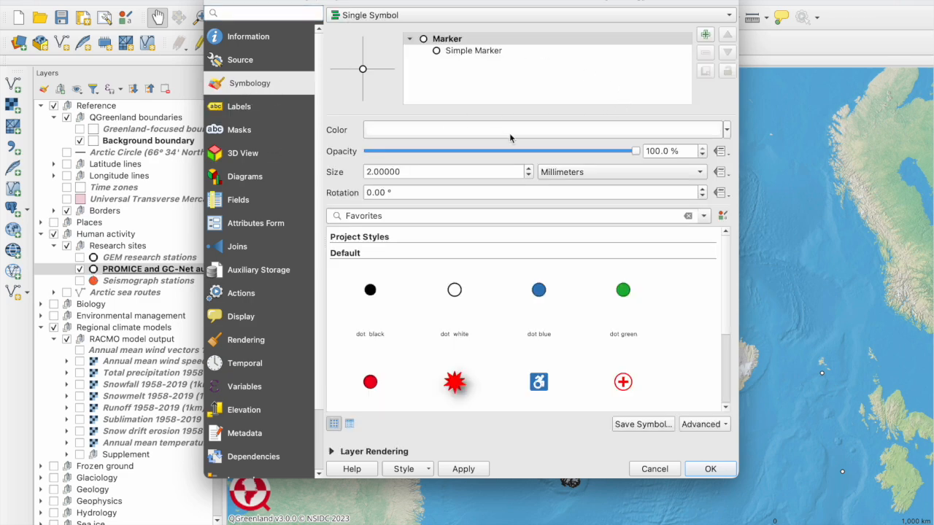
pyautogui.click(726, 131)
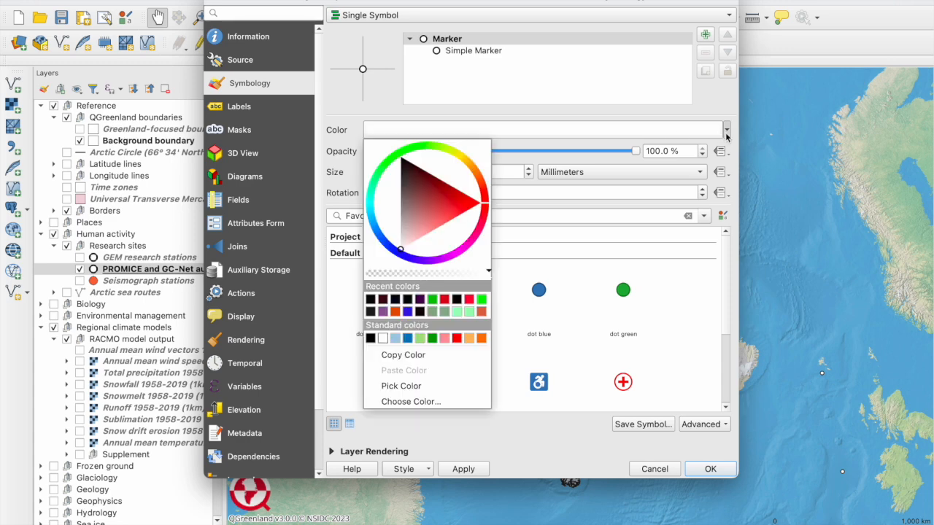
pyautogui.click(370, 299)
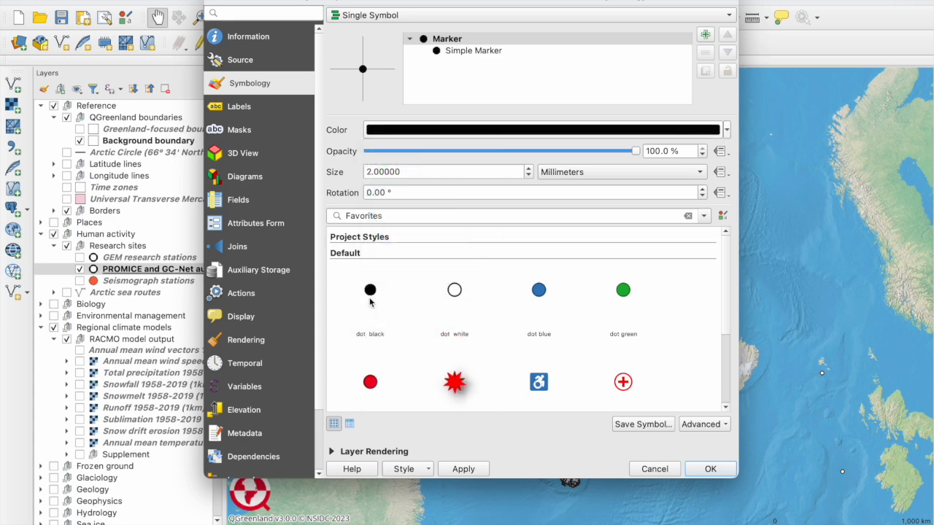
pyautogui.click(369, 173)
pyautogui.press('BackSpace')
pyautogui.write('1')
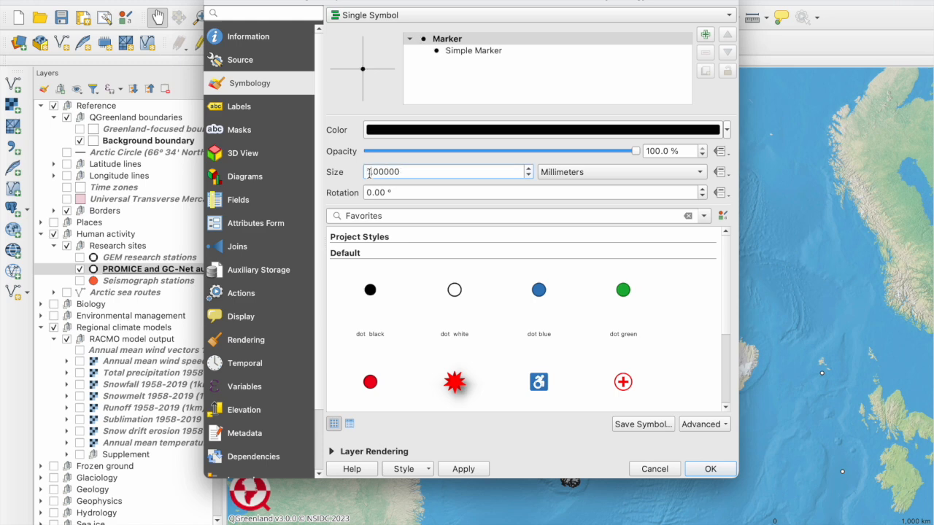
pyautogui.click(472, 471)
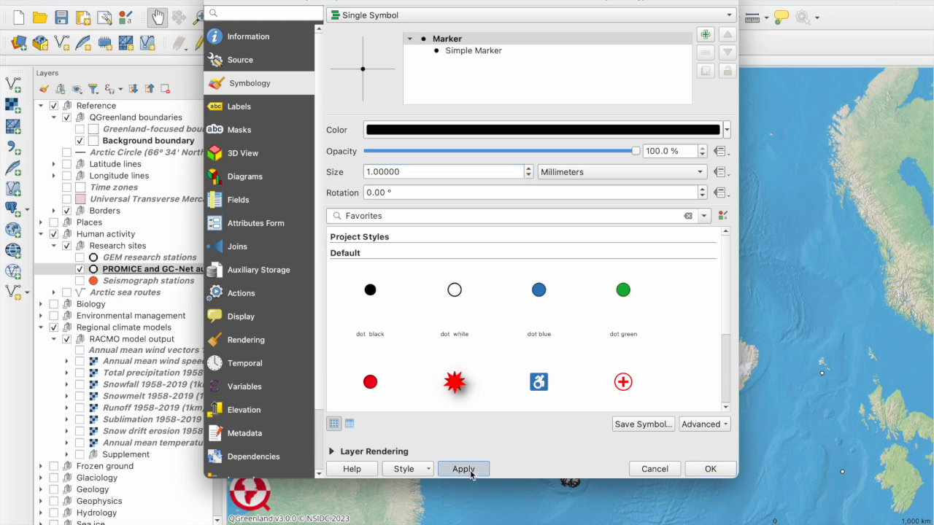
pyautogui.moveTo(588, 0); pyautogui.dragTo(341, 63)
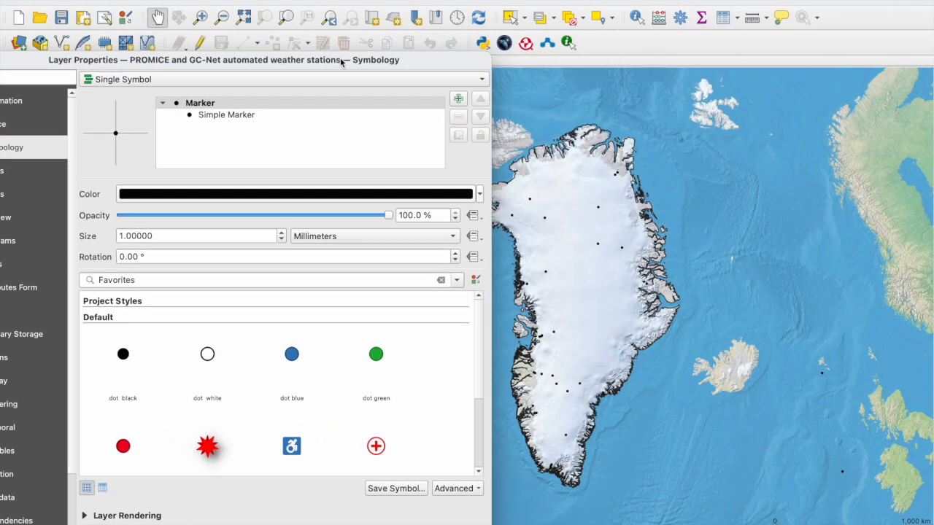
pyautogui.moveTo(216, 54); pyautogui.dragTo(376, 2)
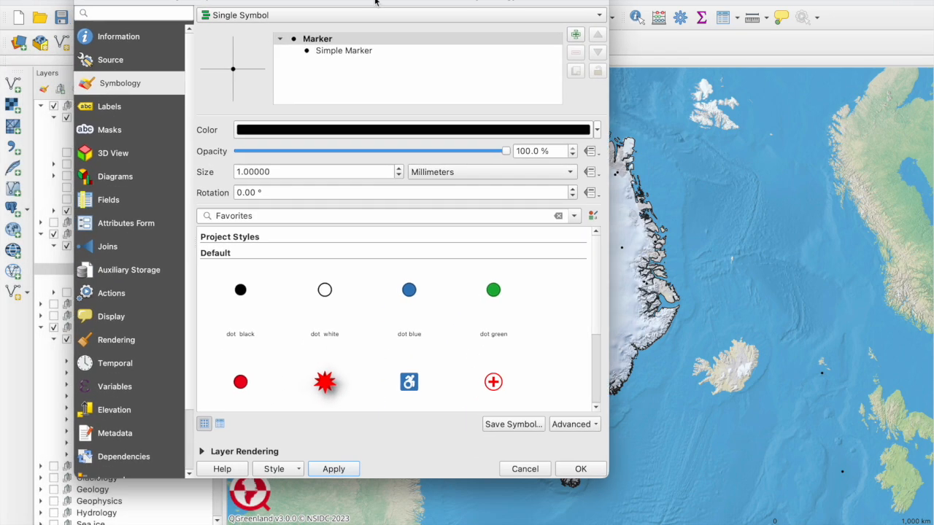
# Step: Turn on single labels for the weather stations layer with a text size of 8 points, and check the labels' scale-dependent visibility
pyautogui.click(108, 110)
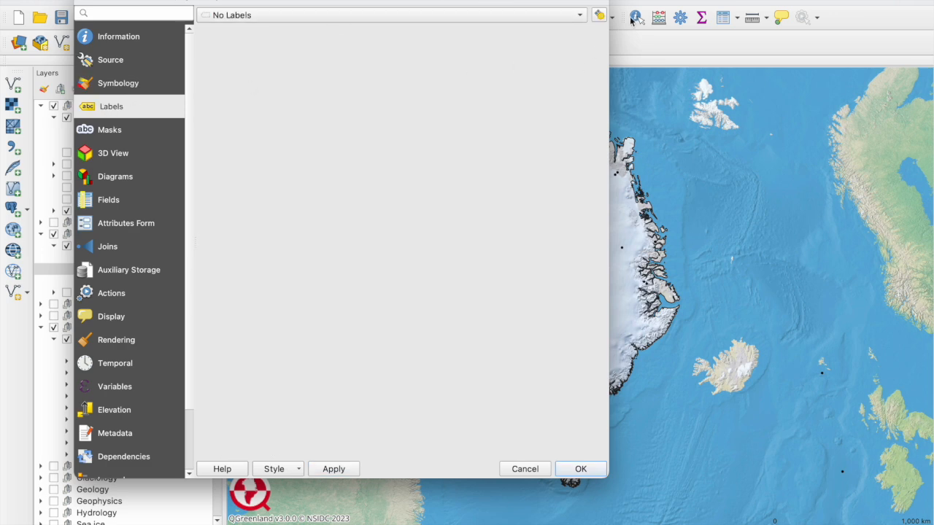
pyautogui.click(581, 15)
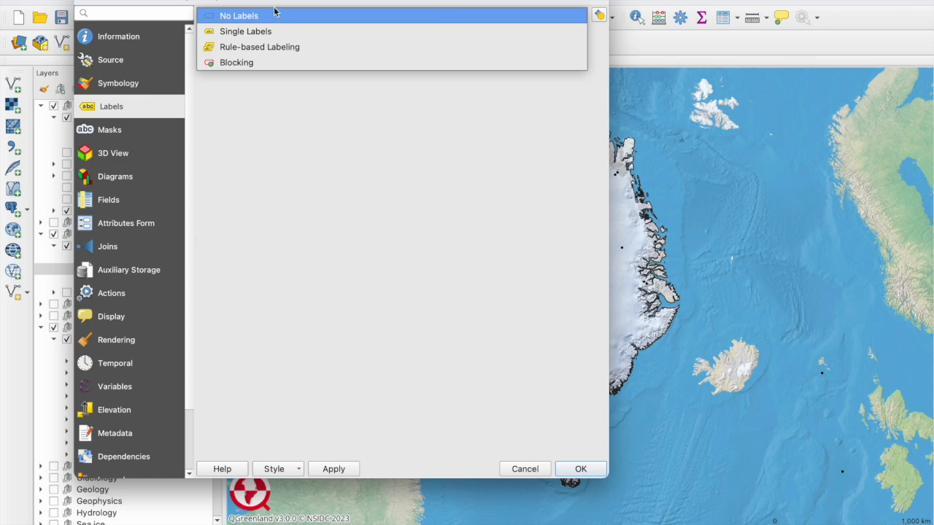
pyautogui.click(239, 31)
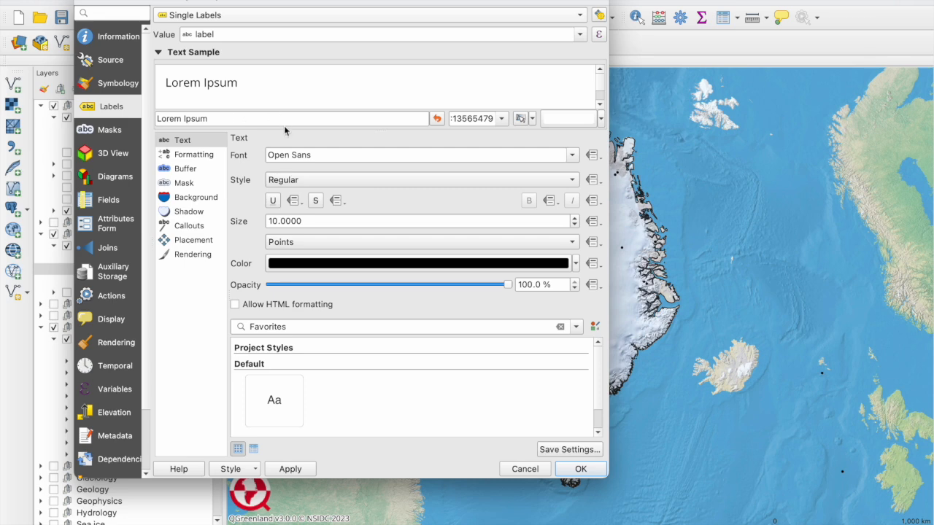
pyautogui.click(274, 221)
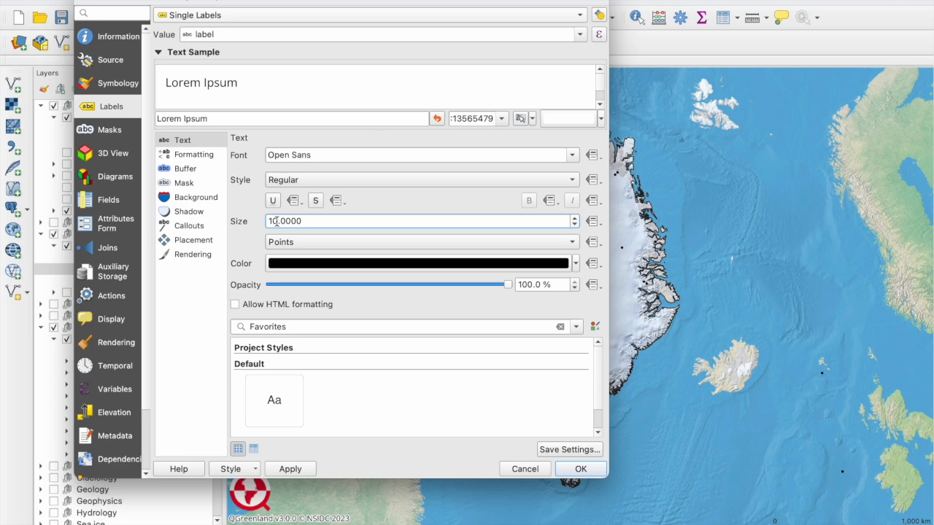
pyautogui.scroll(-2, 276, 221)
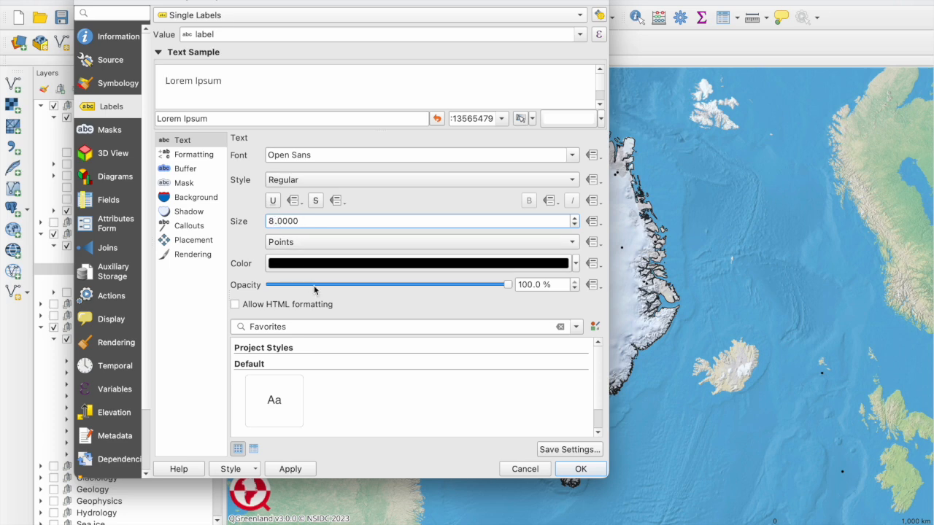
pyautogui.click(182, 256)
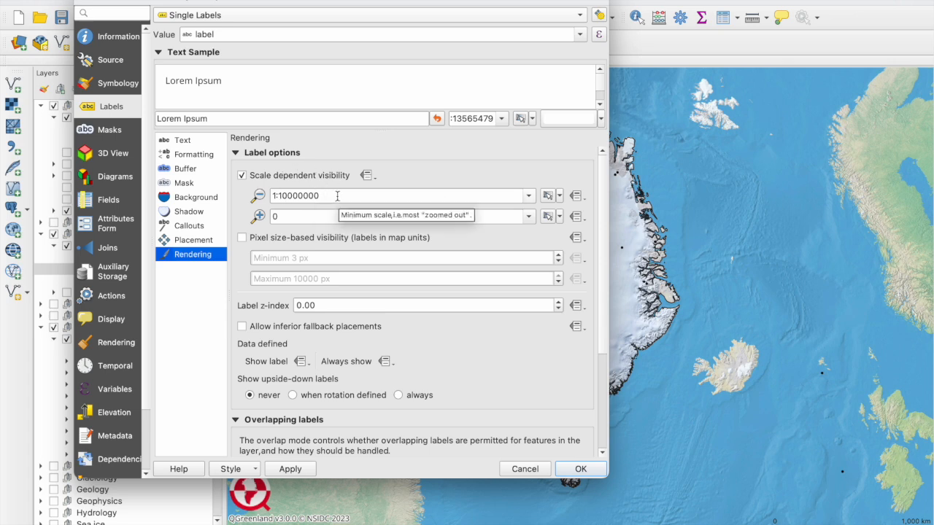
pyautogui.click(287, 470)
pyautogui.click(580, 471)
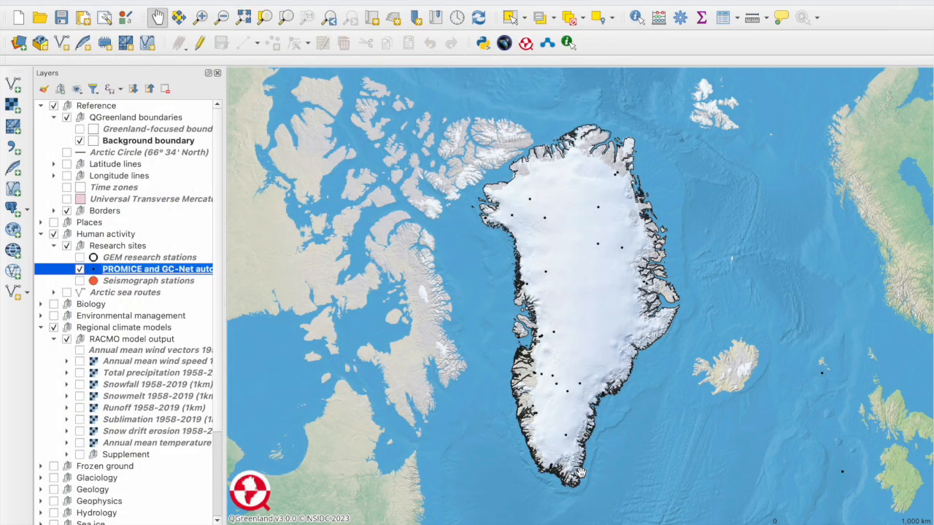
# Step: Check the station labels over northern Greenland and turn off their scale dependent visibility
pyautogui.click(202, 21)
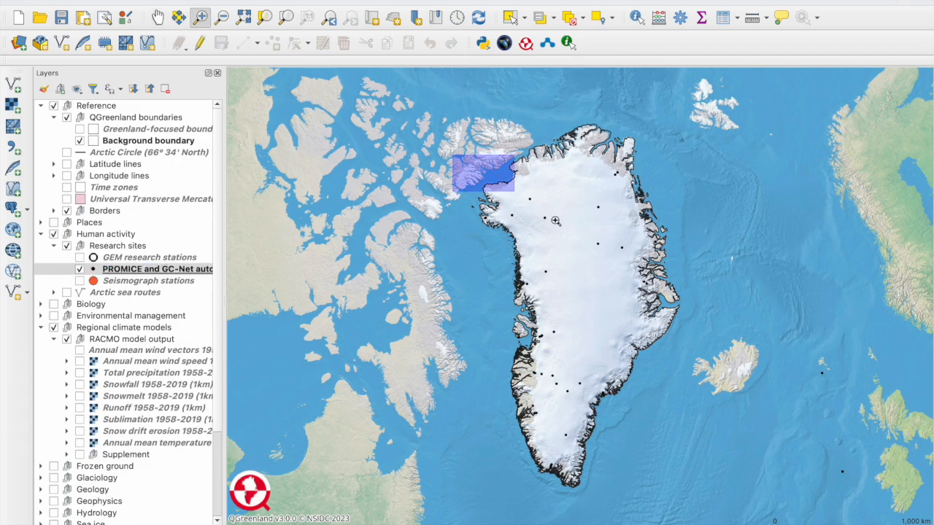
pyautogui.moveTo(483, 171); pyautogui.dragTo(696, 346)
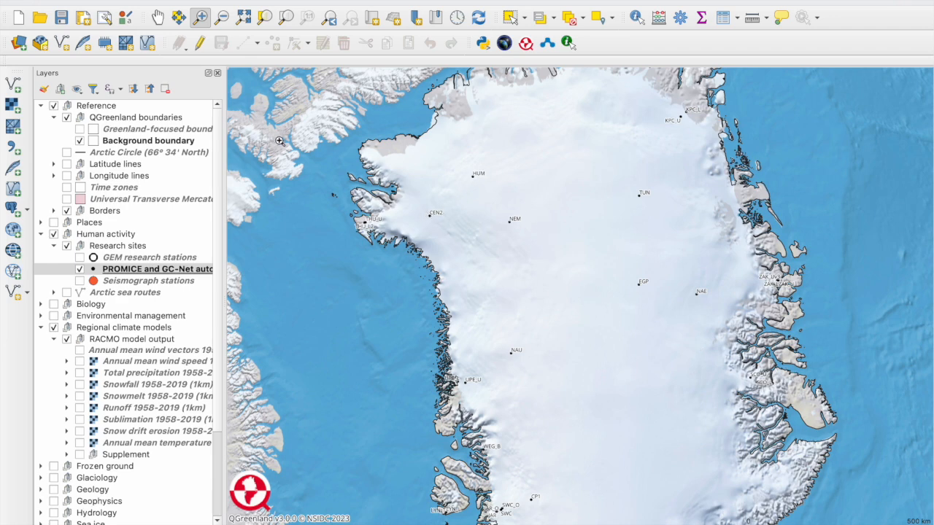
pyautogui.click(95, 271)
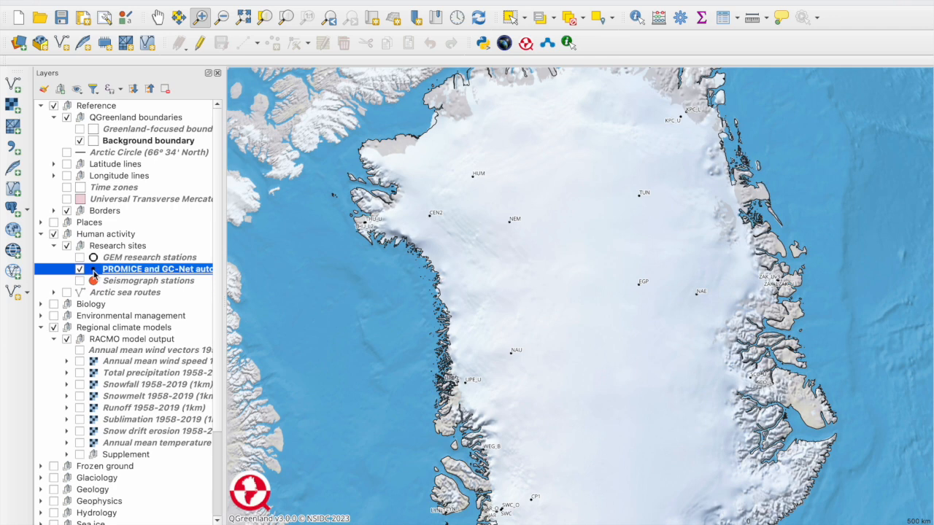
pyautogui.doubleClick(95, 271)
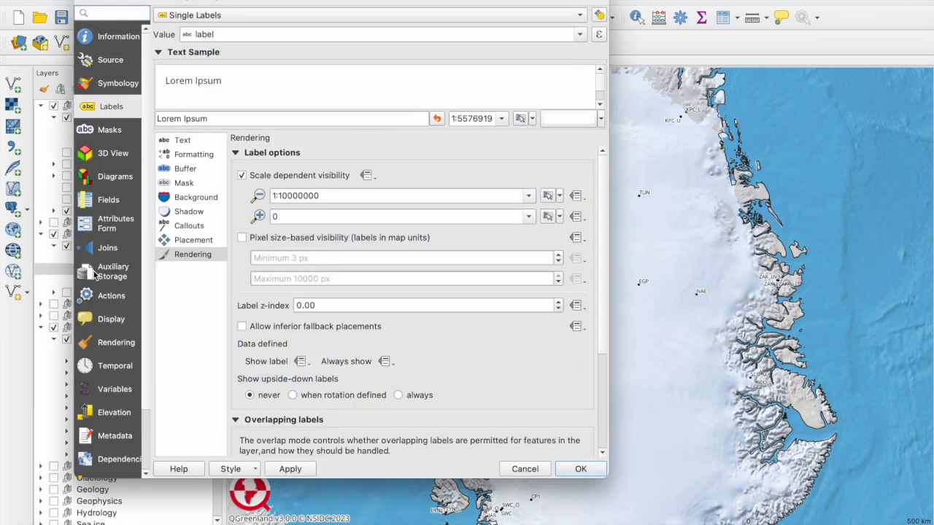
pyautogui.click(243, 177)
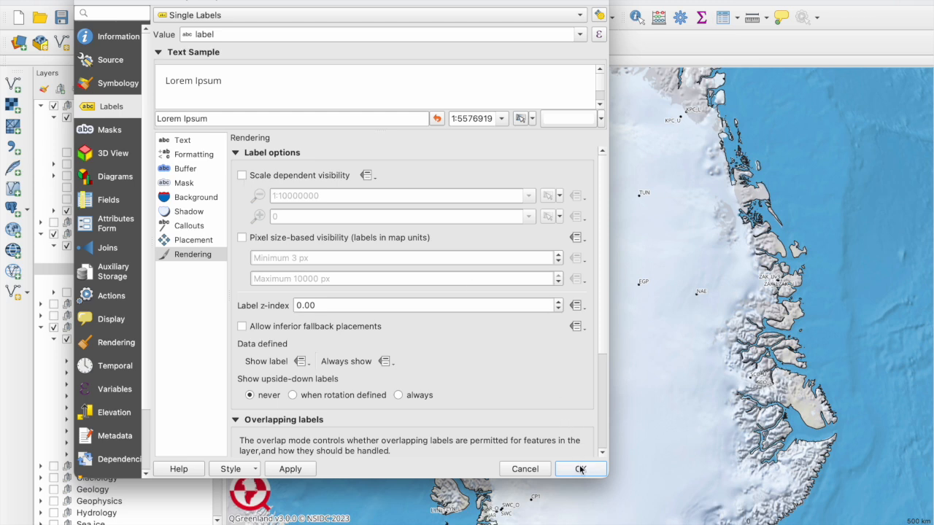
pyautogui.click(302, 470)
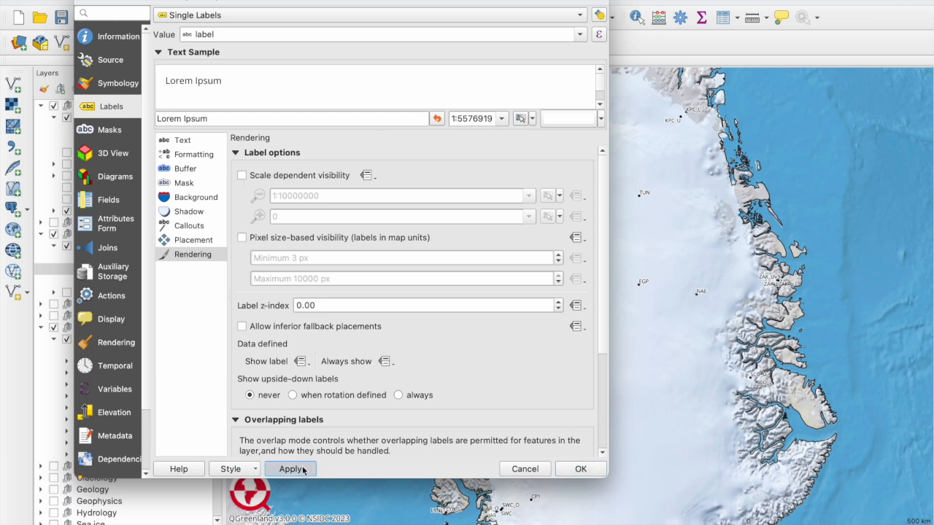
pyautogui.click(574, 474)
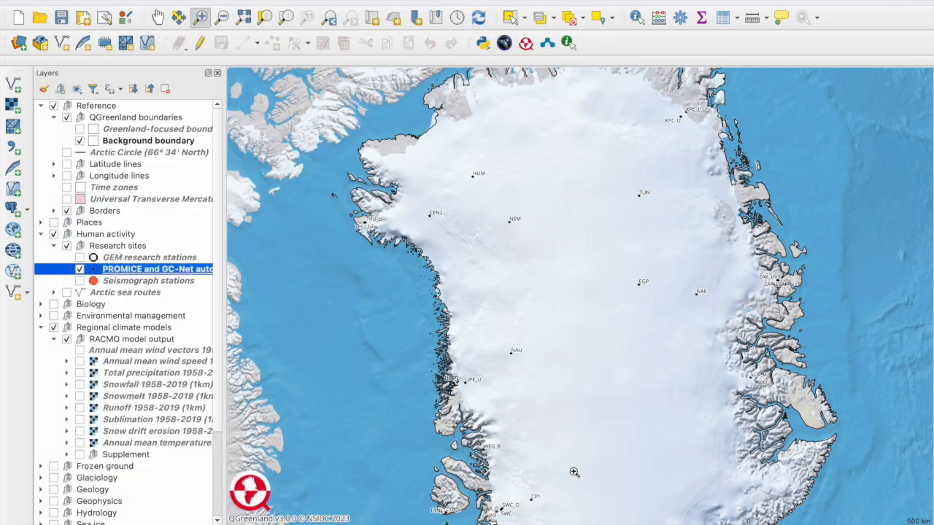
pyautogui.click(221, 17)
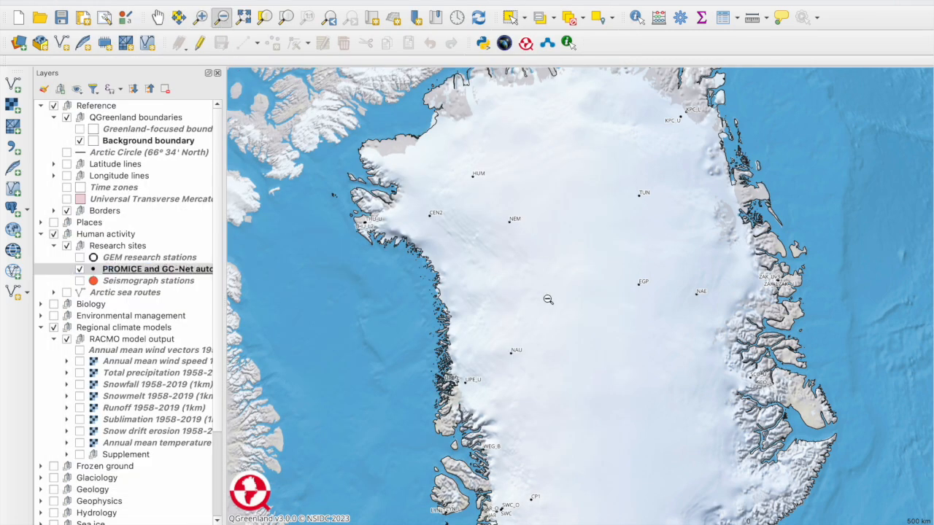
pyautogui.click(547, 298)
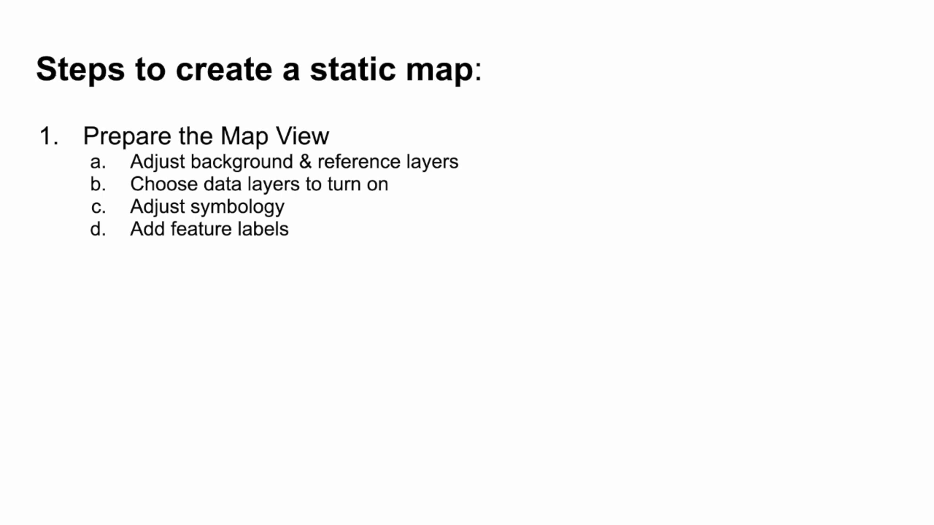
pyautogui.press('Right')
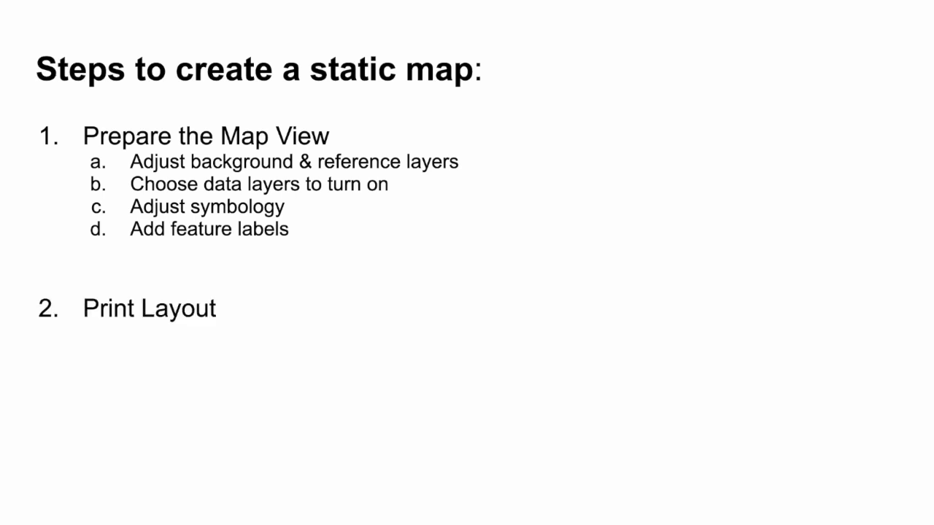
pyautogui.press('Right')
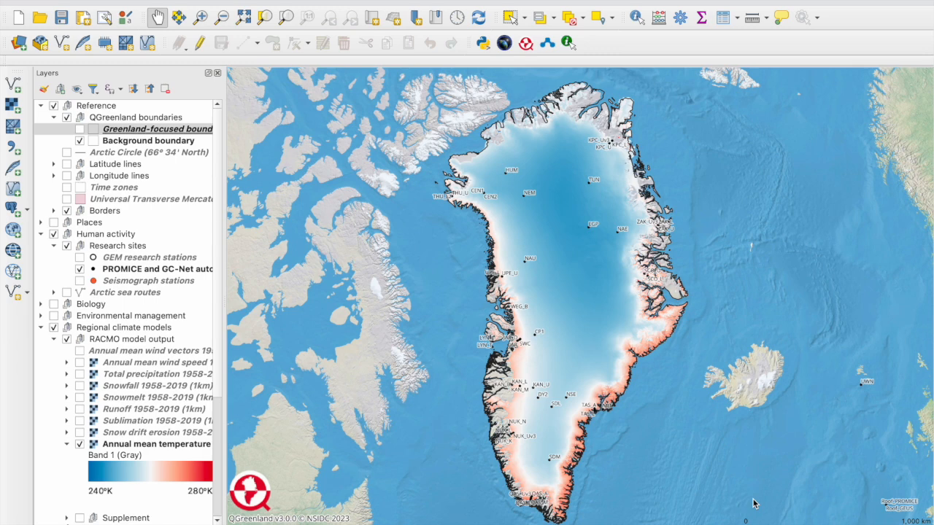
# Step: Hide the toolbar holding the project file and layout commands, and show it again
pyautogui.rightClick(705, 49)
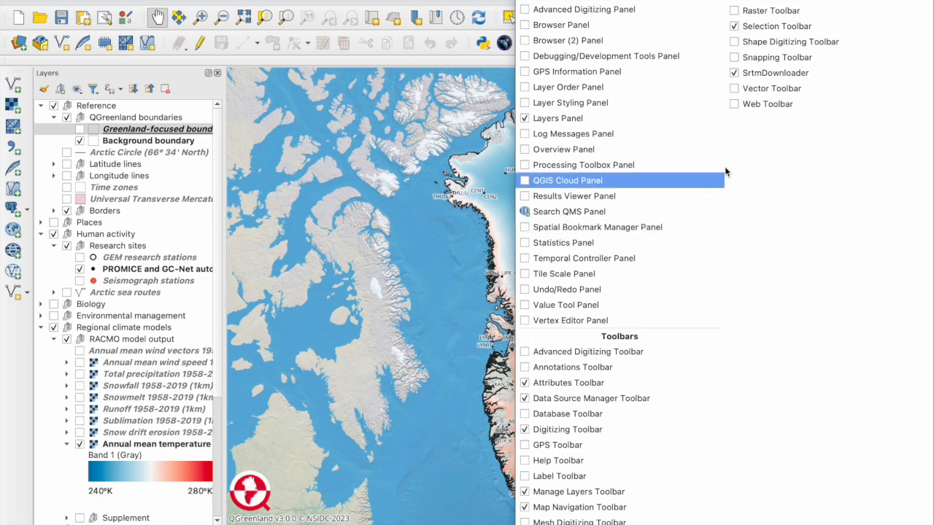
pyautogui.click(736, 2)
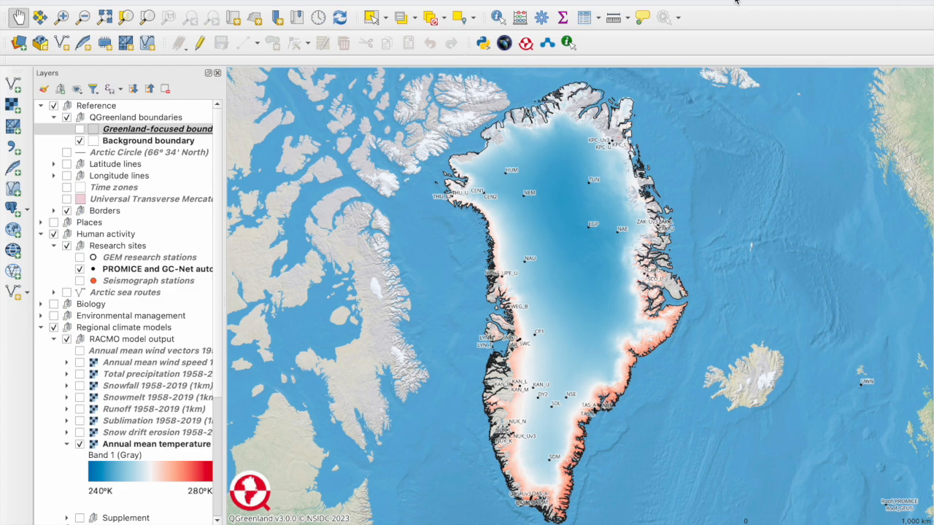
pyautogui.rightClick(727, 45)
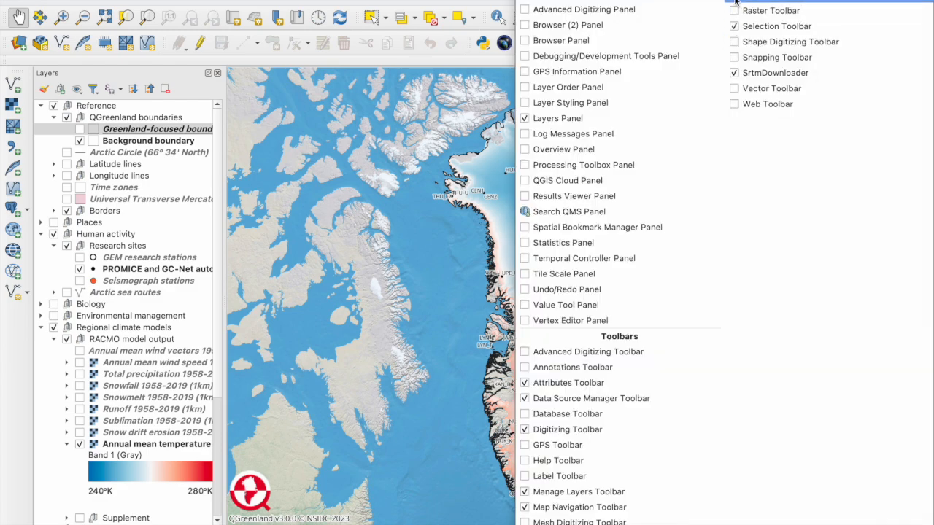
pyautogui.click(735, 1)
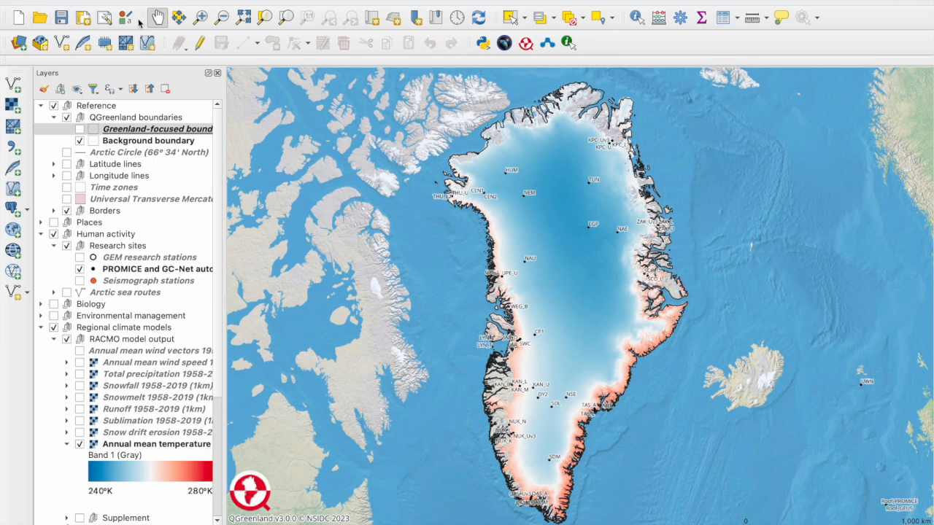
# Step: Create a new print layout titled "Weather stations"
pyautogui.click(84, 22)
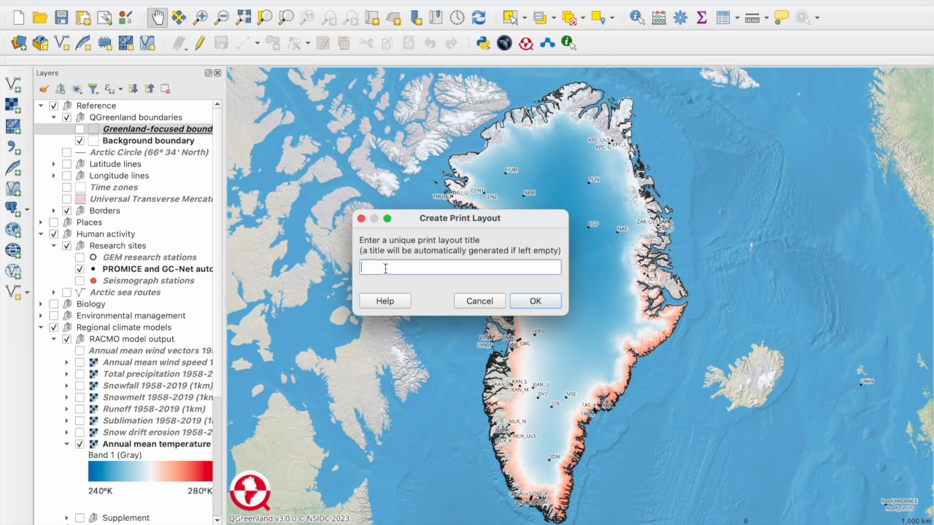
pyautogui.write('Weather stations')
pyautogui.click(532, 305)
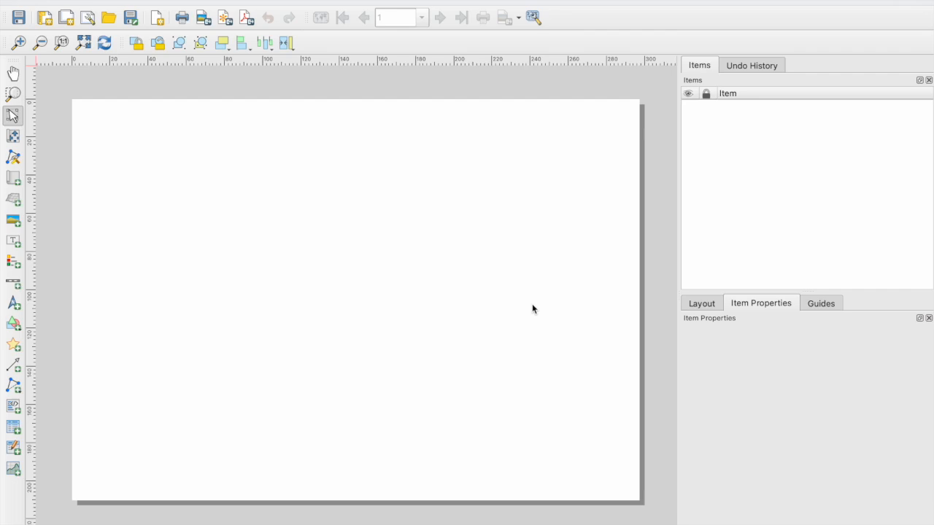
# Step: Add a map of about 288 by 199 mm covering nearly the whole layout page
pyautogui.click(13, 180)
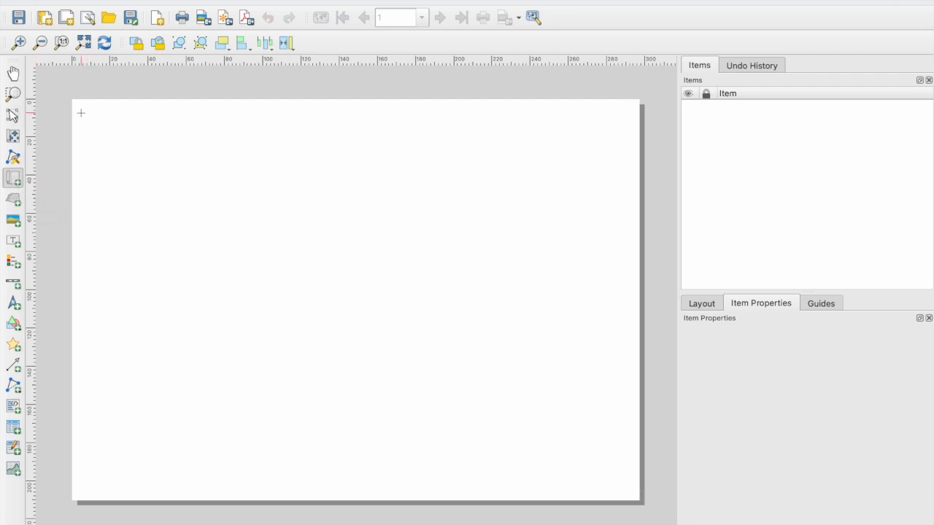
pyautogui.moveTo(81, 111); pyautogui.dragTo(631, 496)
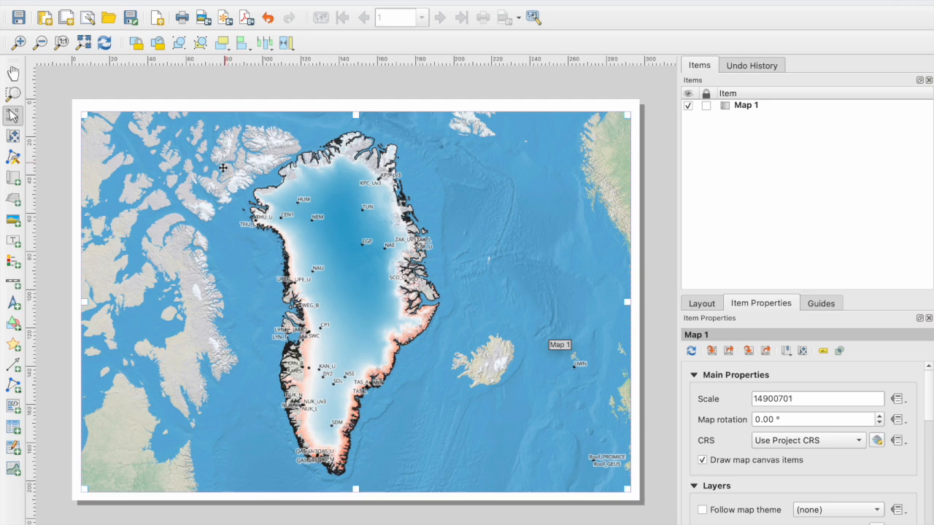
# Step: Shift the content slightly westward inside the map frame, and move the whole map item slightly up the page
pyautogui.click(16, 140)
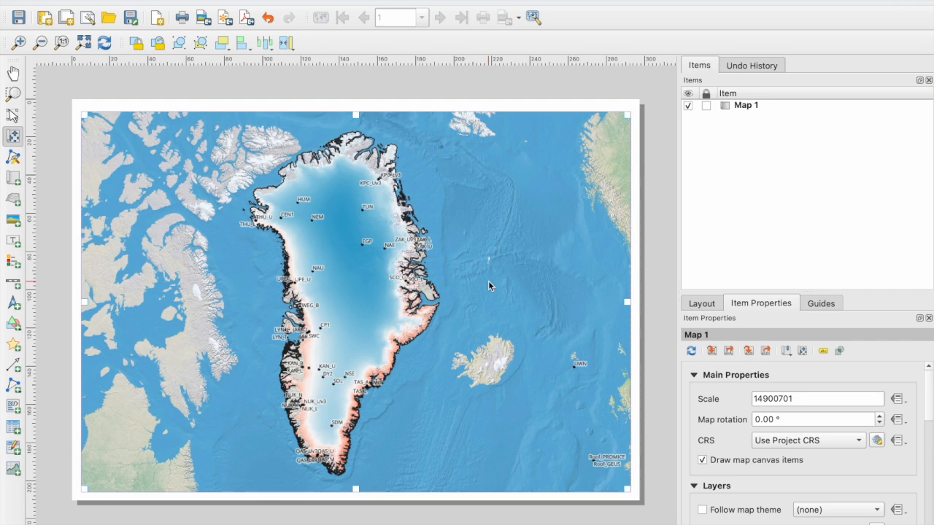
pyautogui.moveTo(360, 302); pyautogui.dragTo(317, 299)
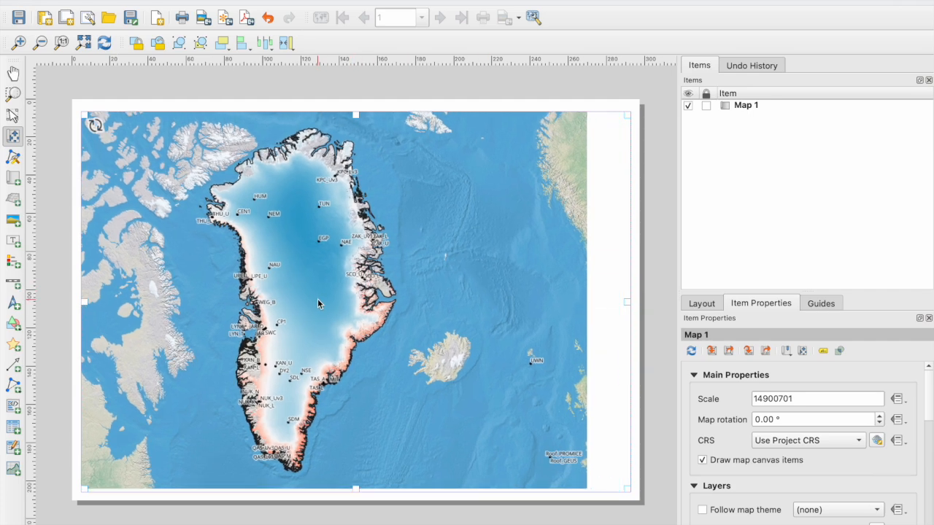
pyautogui.moveTo(298, 292); pyautogui.dragTo(328, 293)
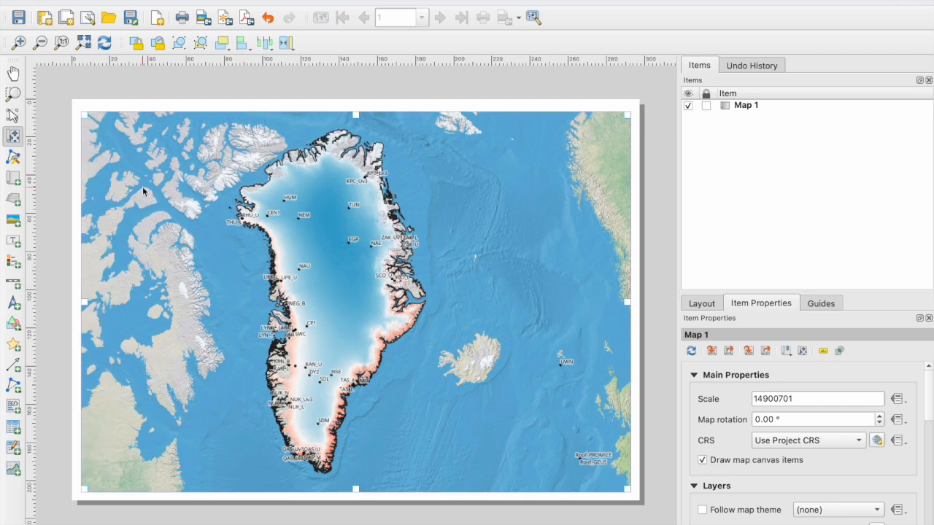
pyautogui.click(13, 118)
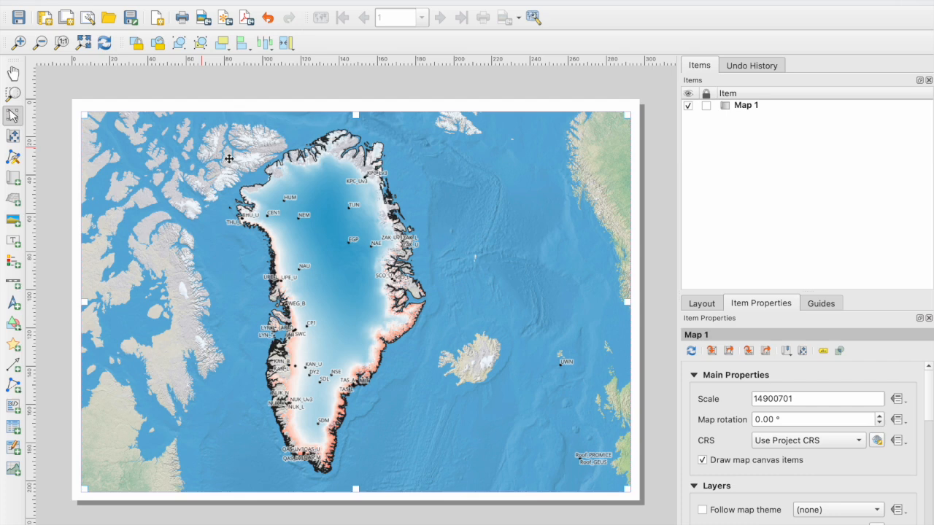
pyautogui.moveTo(285, 161)
pyautogui.mouseDown()
pyautogui.moveTo(186, 143)
pyautogui.moveTo(304, 203)
pyautogui.moveTo(287, 151)
pyautogui.mouseUp()
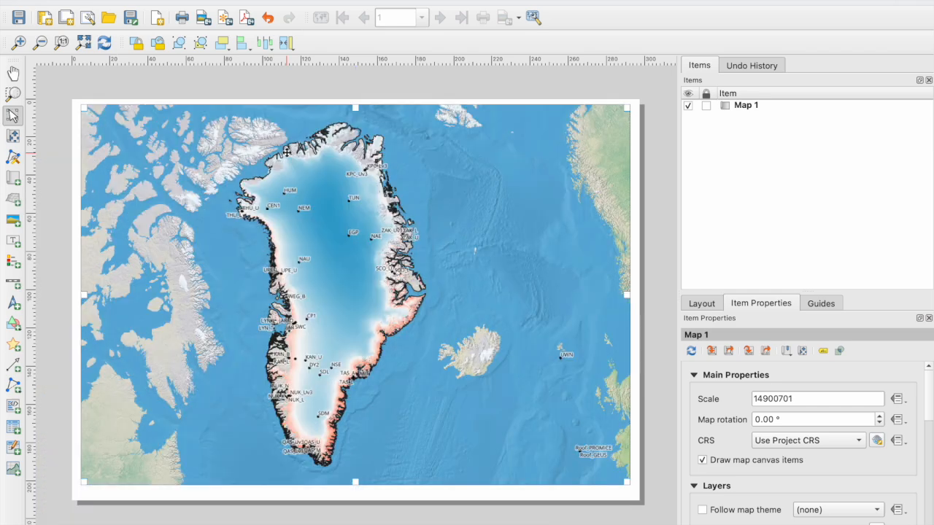
# Step: Add a legend over the ocean east of Greenland, in the lower right part of the map
pyautogui.click(14, 265)
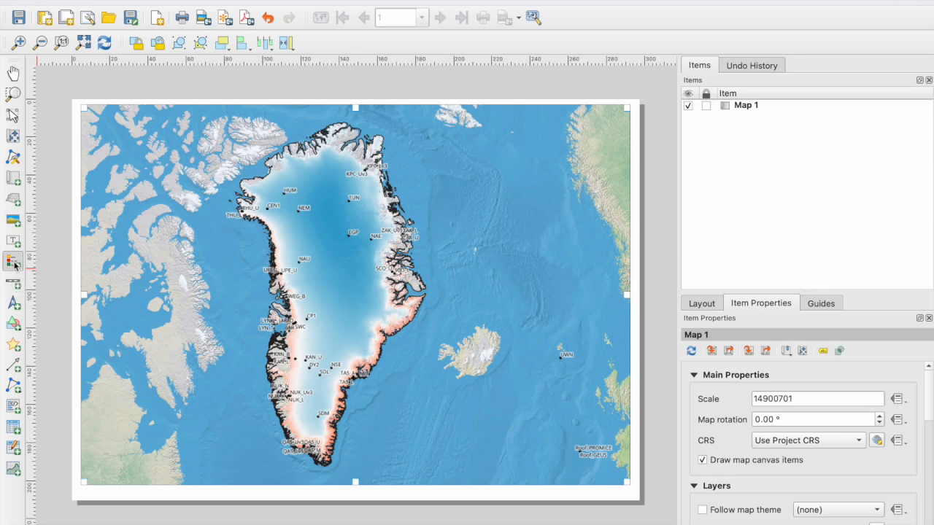
pyautogui.click(473, 188)
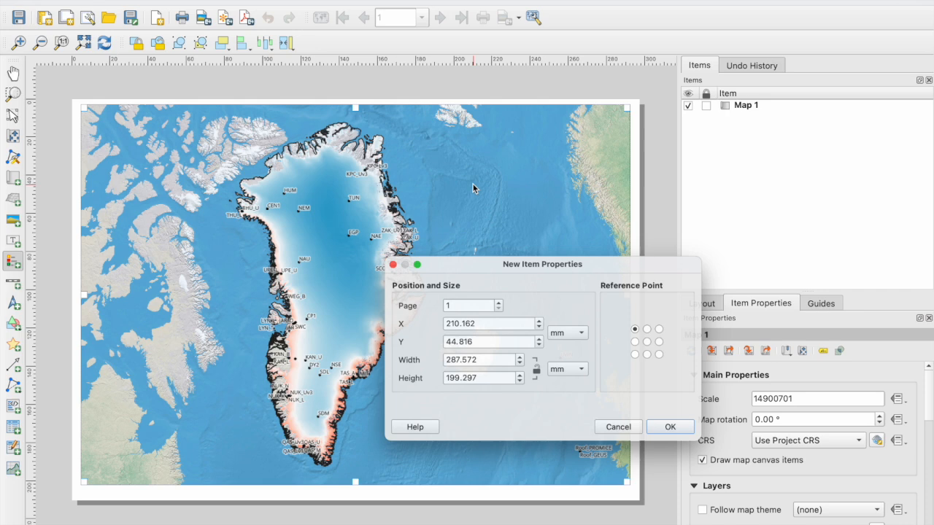
pyautogui.click(631, 430)
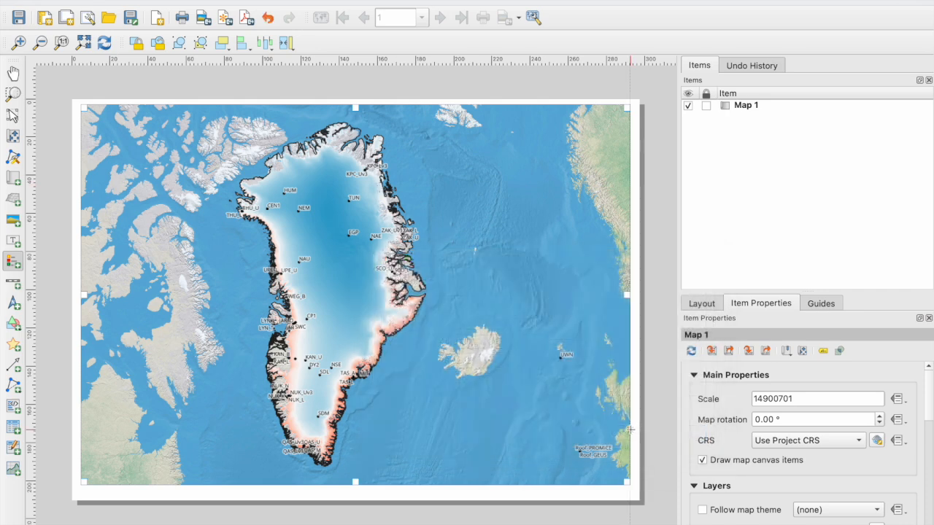
pyautogui.moveTo(474, 232); pyautogui.dragTo(586, 391)
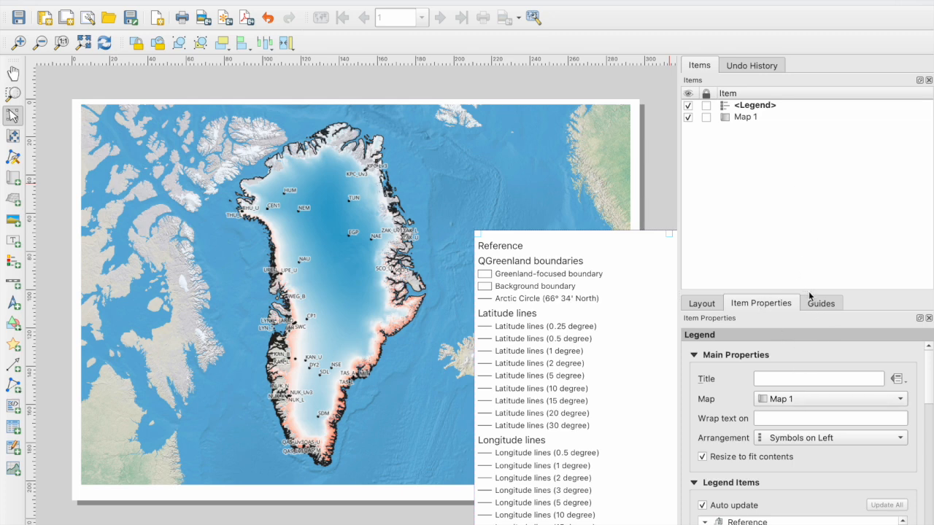
# Step: Enlarge the area for the legend's properties and restrict the legend to items inside linked maps
pyautogui.moveTo(808, 295); pyautogui.dragTo(806, 274)
pyautogui.scroll(-4, 799, 358)
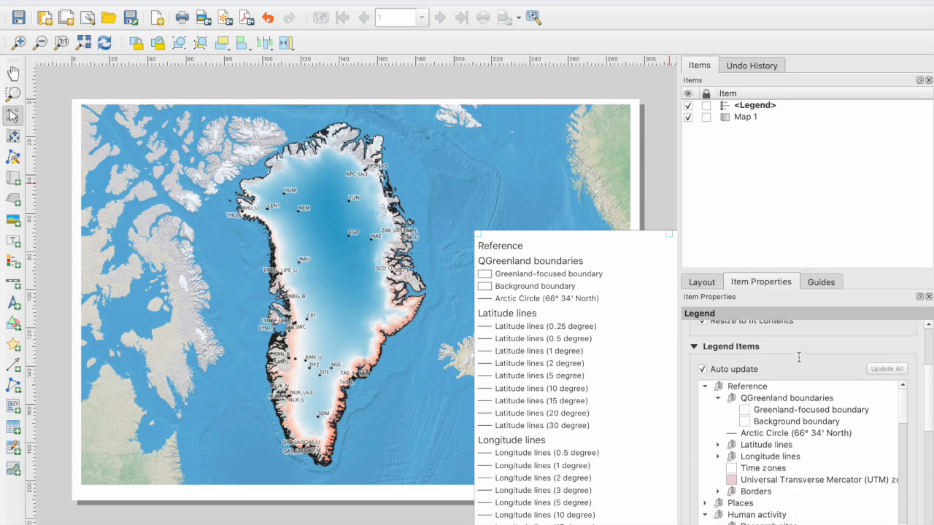
pyautogui.scroll(-5, 798, 357)
pyautogui.scroll(3, 782, 387)
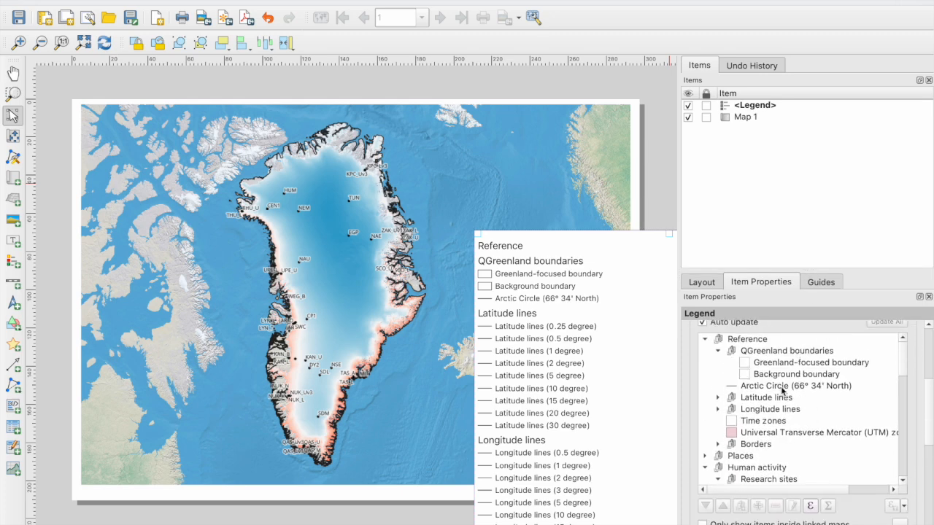
pyautogui.moveTo(854, 272); pyautogui.dragTo(853, 203)
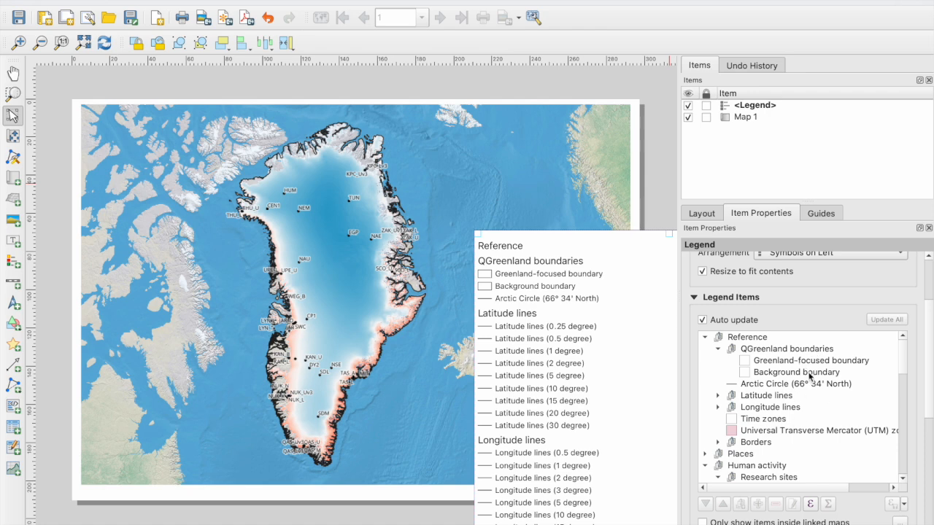
pyautogui.scroll(-2, 808, 415)
pyautogui.scroll(-3, 875, 483)
pyautogui.scroll(-5, 874, 483)
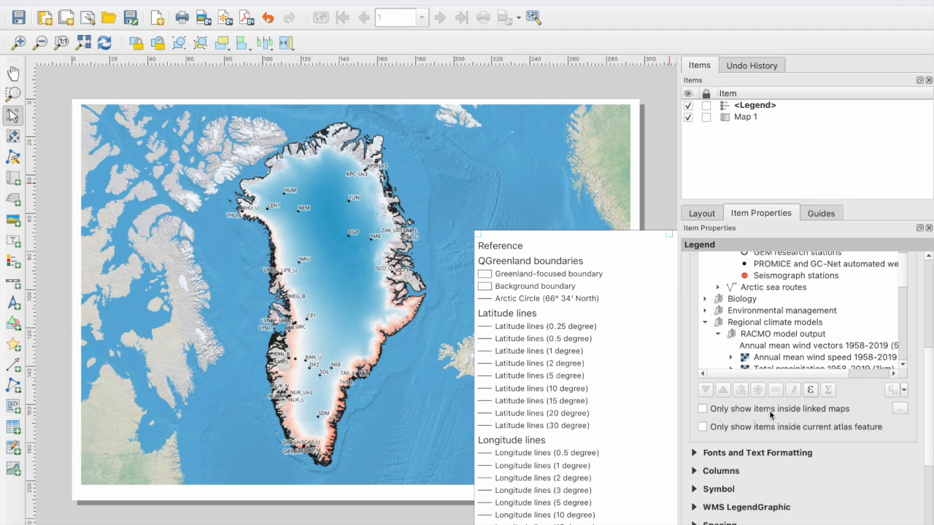
pyautogui.click(702, 409)
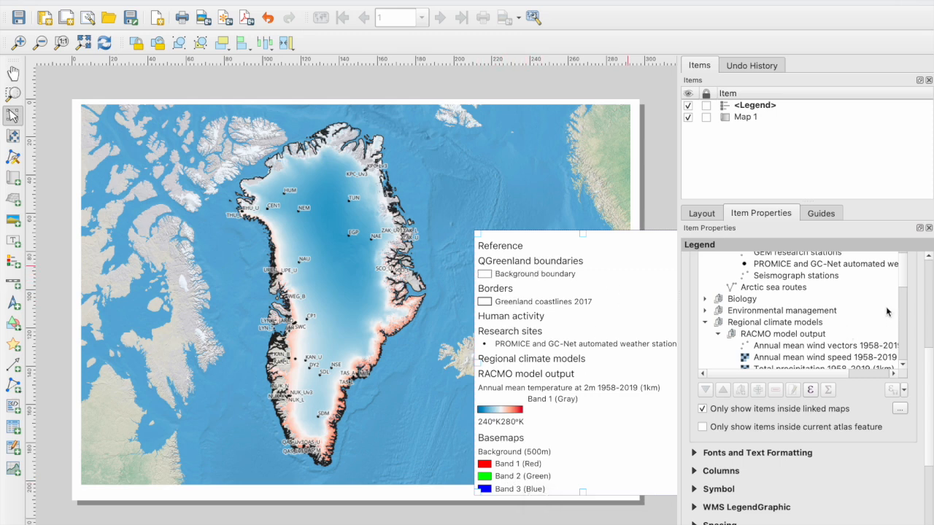
# Step: Turn off the legend's auto update and remove the Basemaps group from its items
pyautogui.scroll(3, 917, 306)
pyautogui.scroll(2, 917, 301)
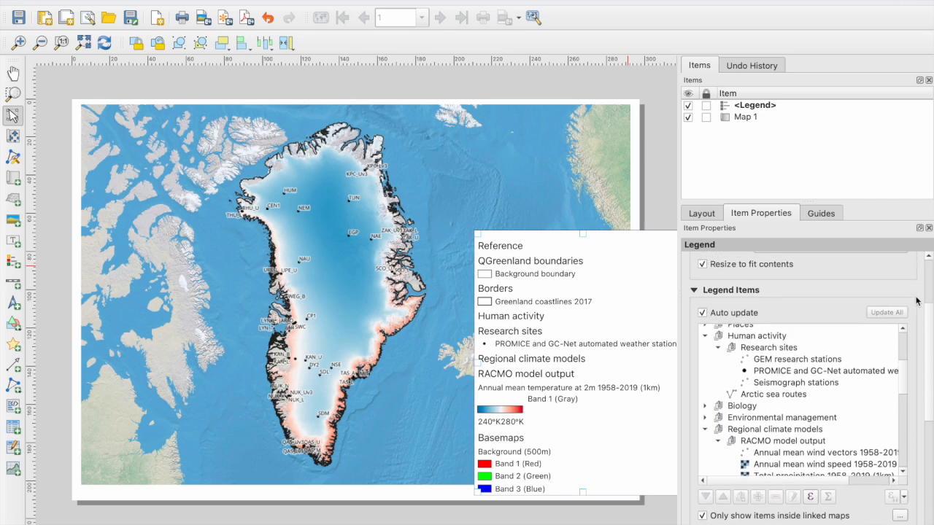
pyautogui.click(702, 313)
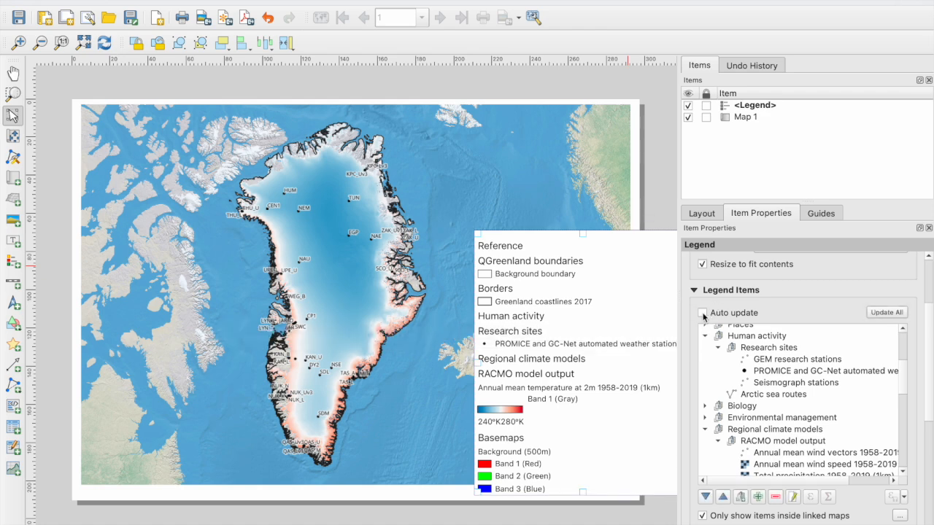
pyautogui.scroll(-2, 770, 386)
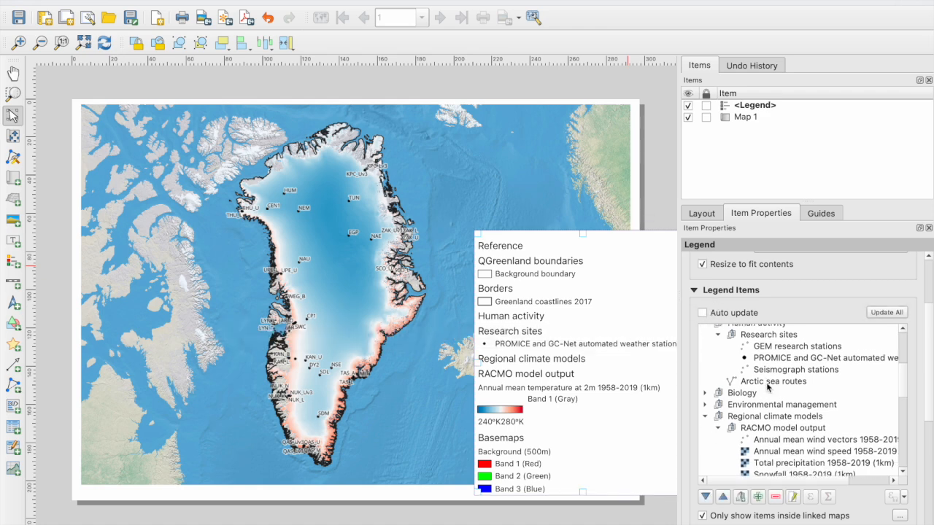
pyautogui.scroll(-10, 767, 409)
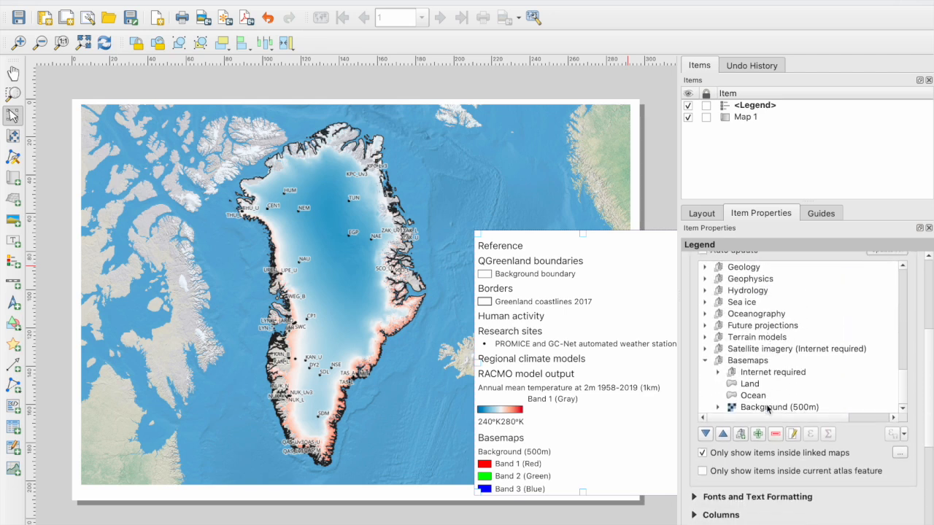
pyautogui.click(738, 363)
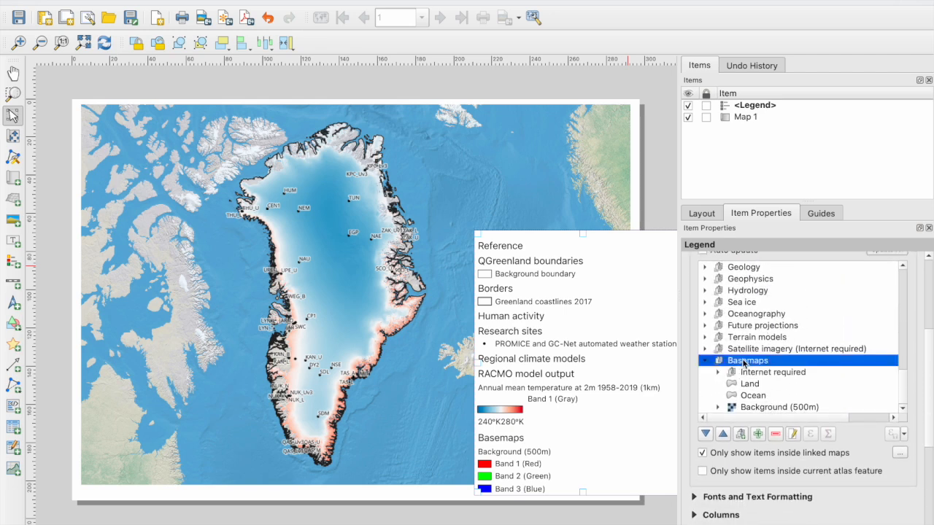
pyautogui.click(776, 434)
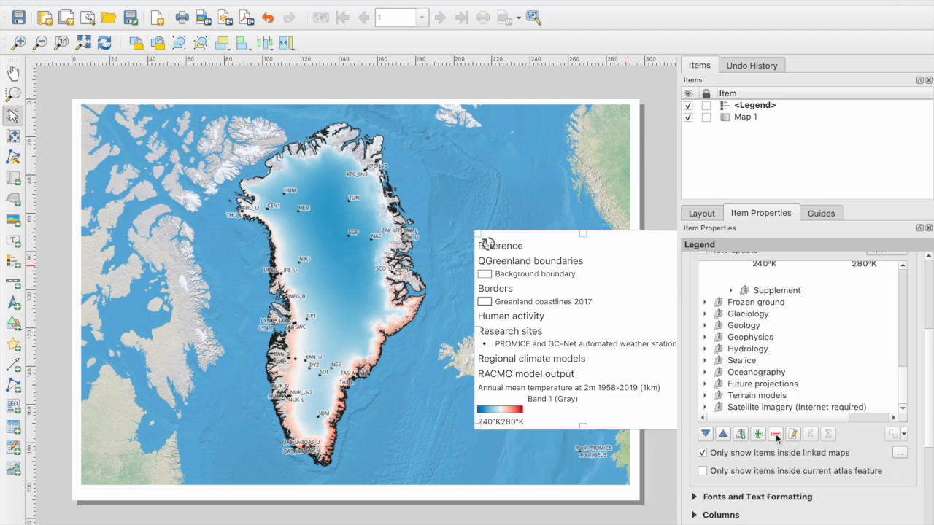
# Step: Remove the Reference group from the legend items
pyautogui.scroll(5, 786, 357)
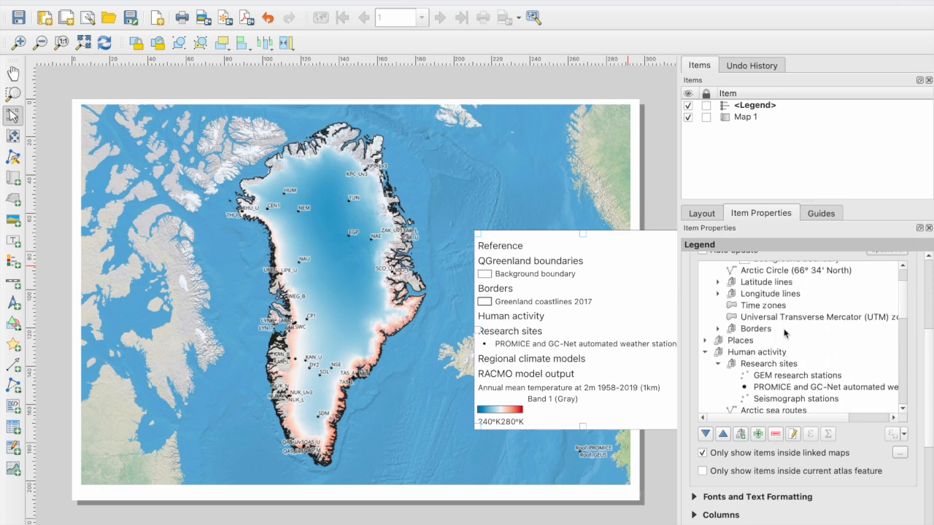
pyautogui.scroll(3, 785, 333)
pyautogui.click(751, 274)
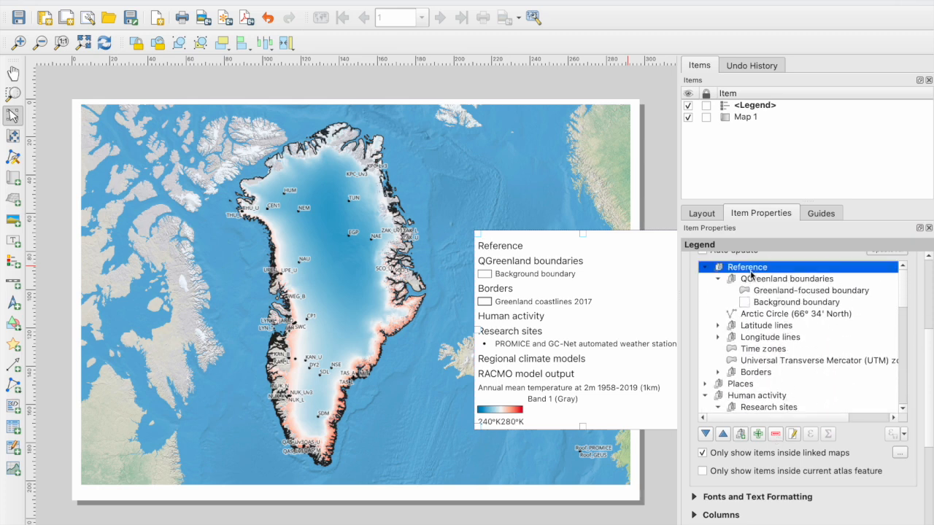
pyautogui.click(776, 434)
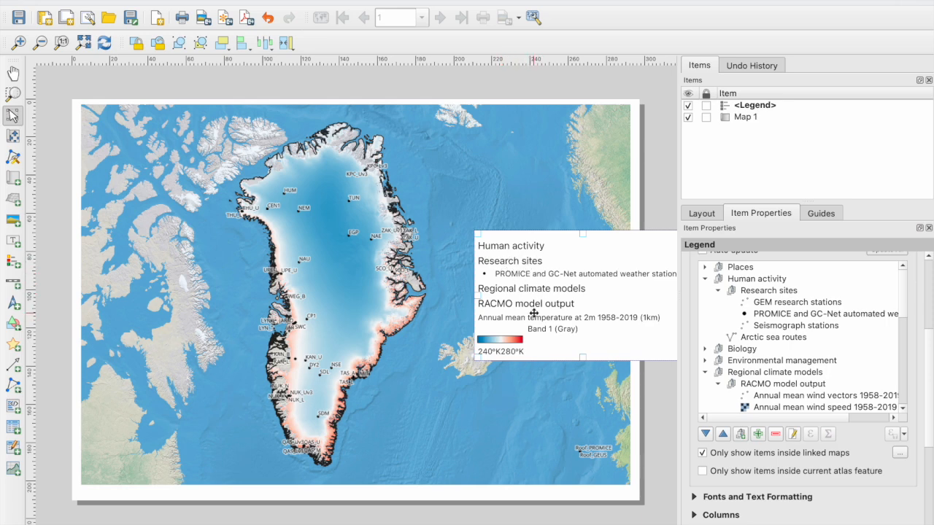
# Step: Set the Research sites and Human activity group headings to Hidden in the legend
pyautogui.moveTo(816, 321)
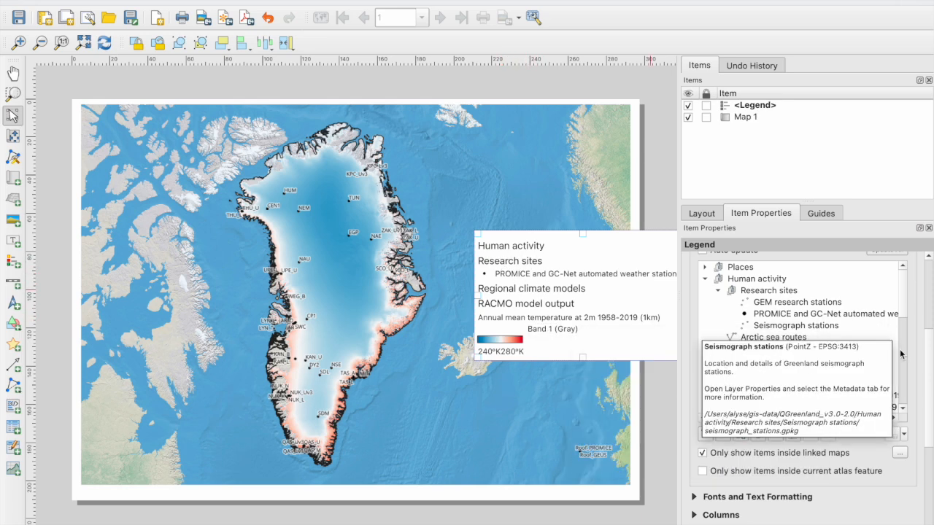
pyautogui.click(767, 290)
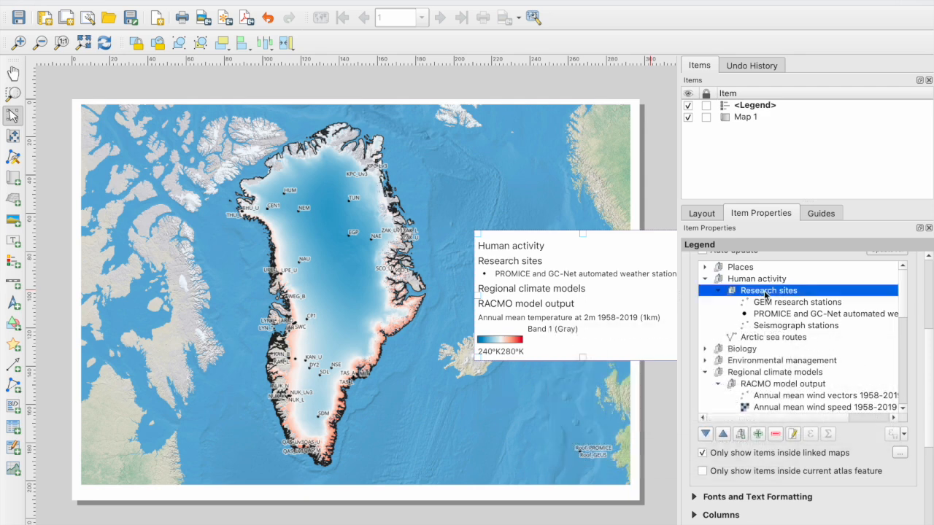
pyautogui.rightClick(766, 294)
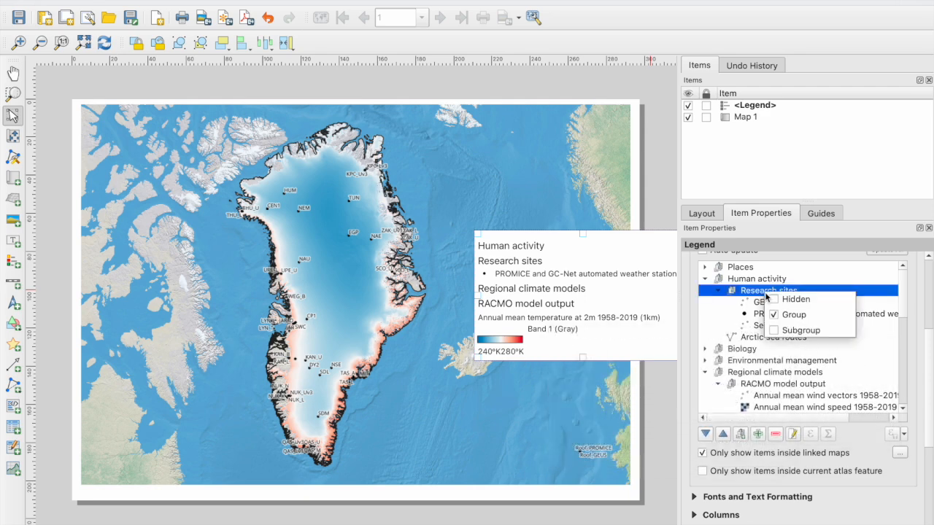
pyautogui.click(774, 302)
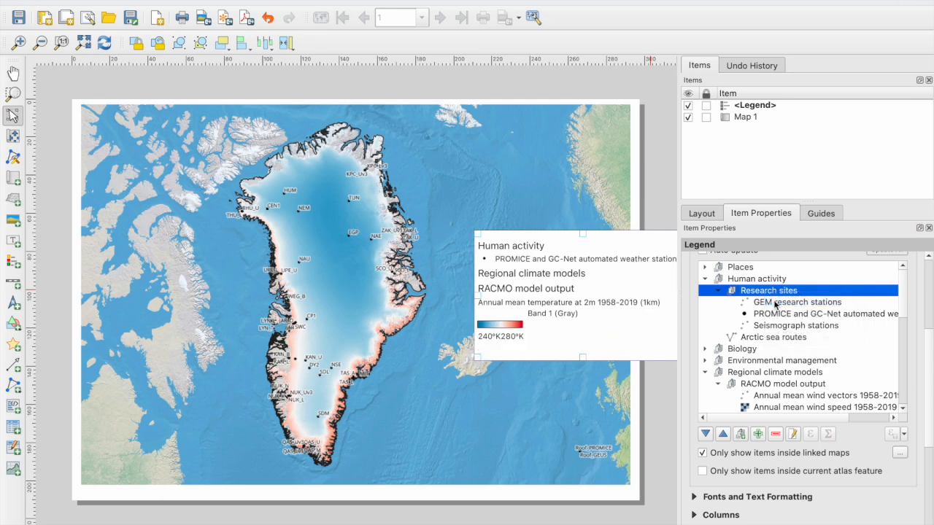
pyautogui.click(759, 282)
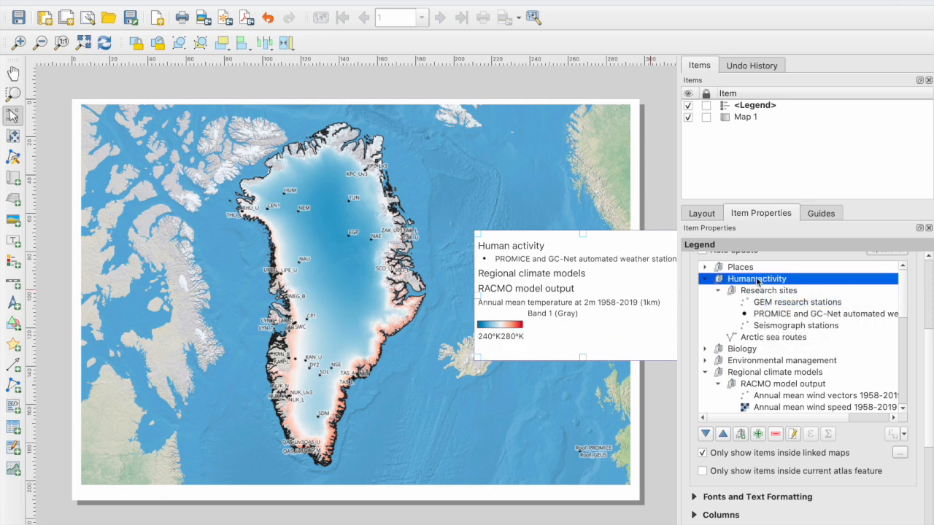
pyautogui.rightClick(758, 280)
pyautogui.click(767, 286)
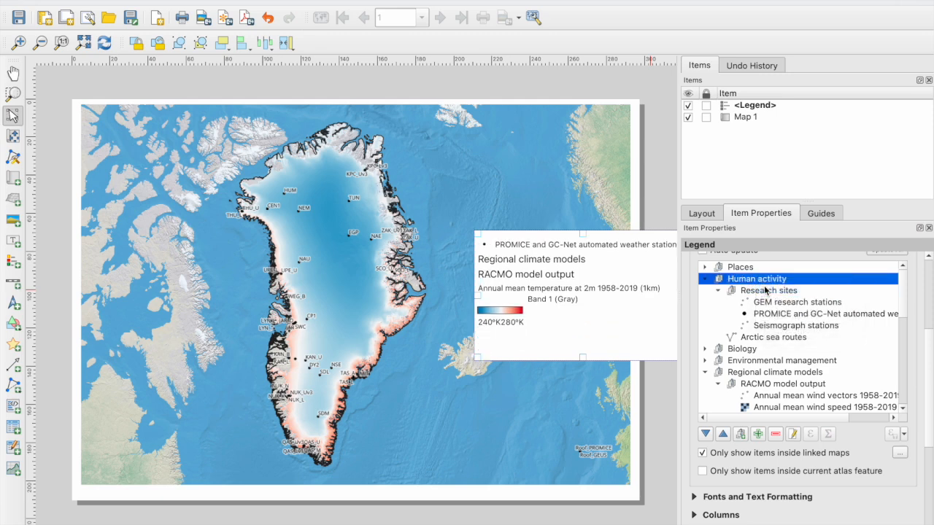
# Step: Set the RACMO model output and Regional climate models group headings to Hidden in the legend
pyautogui.click(775, 391)
pyautogui.rightClick(776, 390)
pyautogui.click(779, 394)
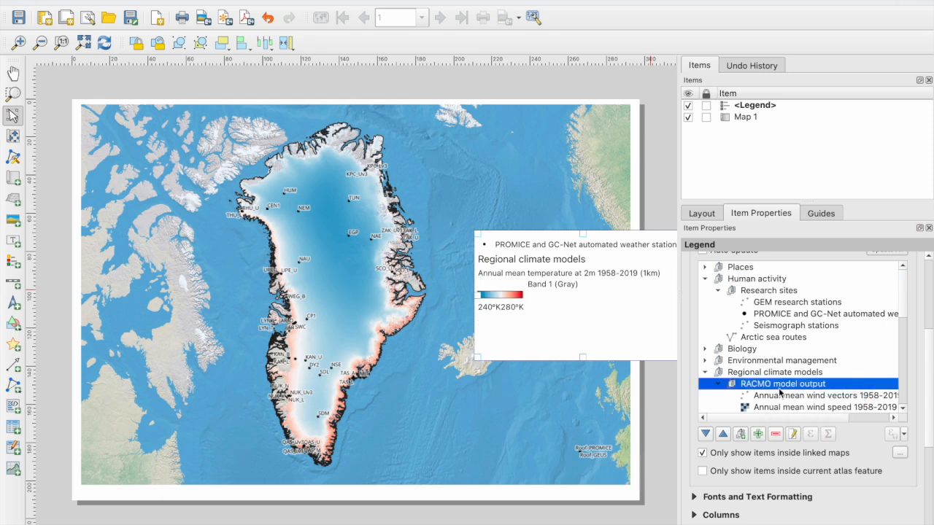
pyautogui.click(779, 374)
pyautogui.rightClick(780, 374)
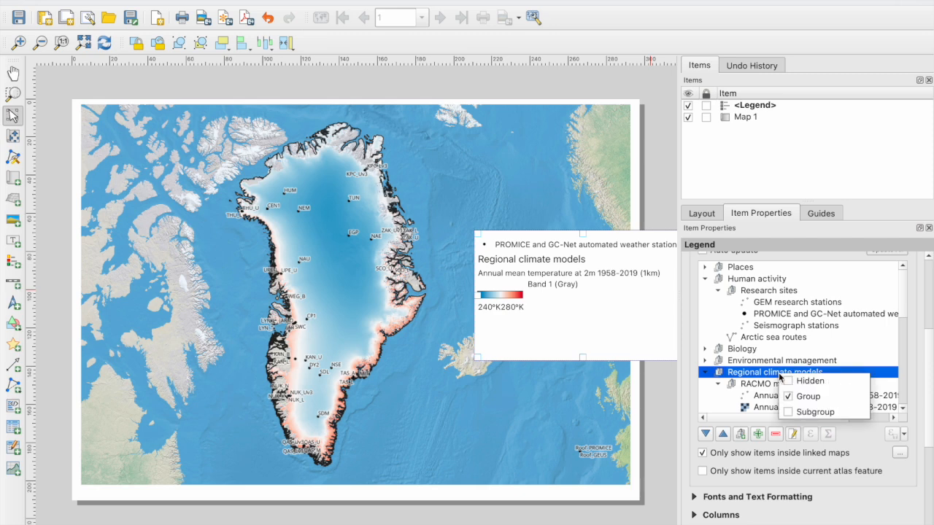
pyautogui.click(787, 380)
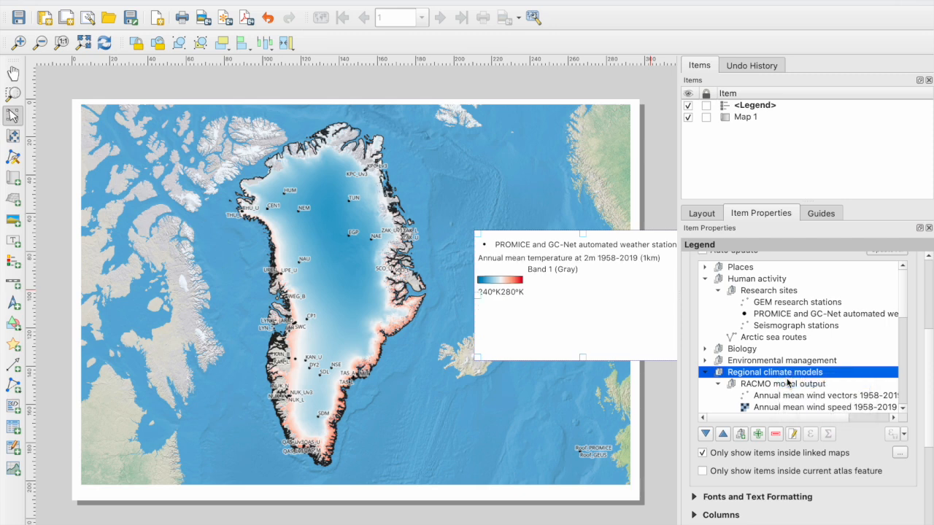
pyautogui.scroll(-10, 787, 383)
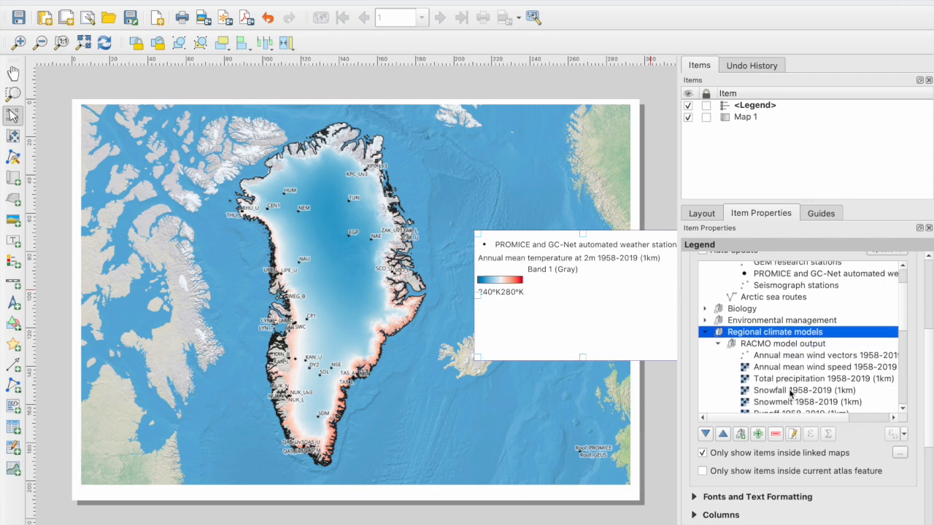
# Step: Open the legend item properties of the annual mean temperature layer's Band 1 color ramp
pyautogui.scroll(1, 789, 391)
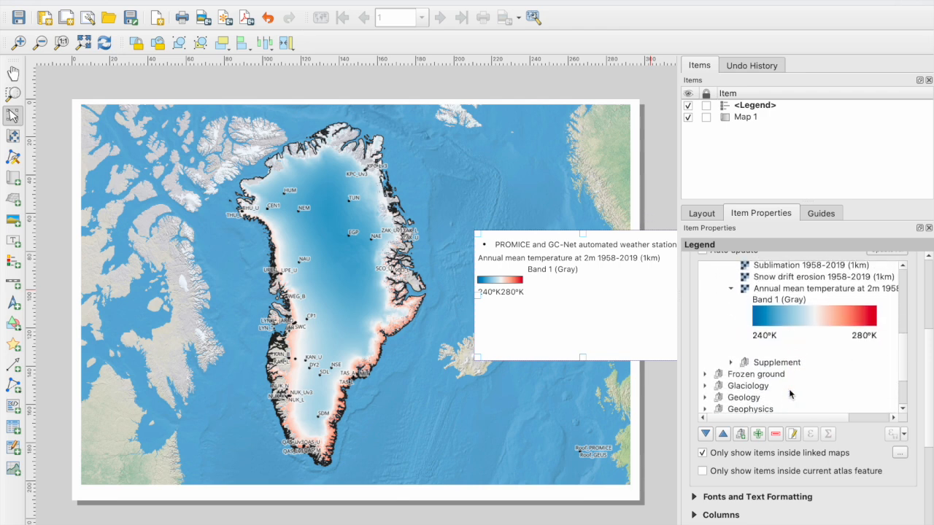
pyautogui.click(811, 320)
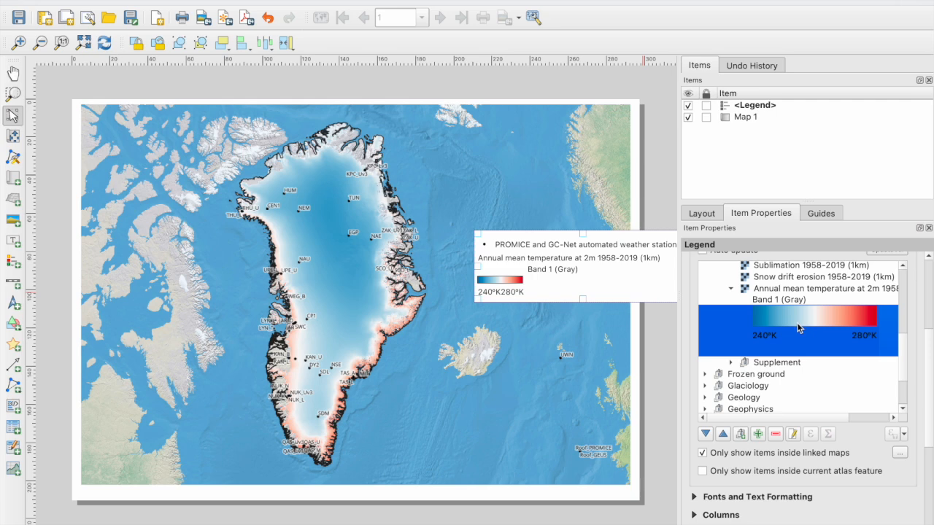
pyautogui.doubleClick(799, 328)
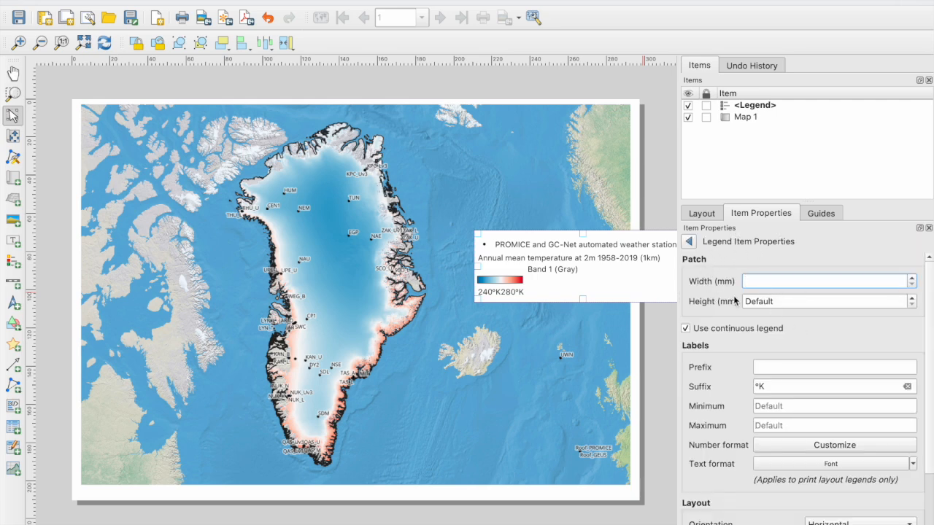
# Step: Try a patch width of 11 mm for the temperature color ramp and clear the width again
pyautogui.click(911, 278)
pyautogui.click(912, 278)
pyautogui.click(912, 278)
pyautogui.click(912, 278)
pyautogui.click(911, 278)
pyautogui.click(912, 278)
pyautogui.click(912, 278)
pyautogui.click(912, 278)
pyautogui.click(911, 278)
pyautogui.scroll(-1, 865, 422)
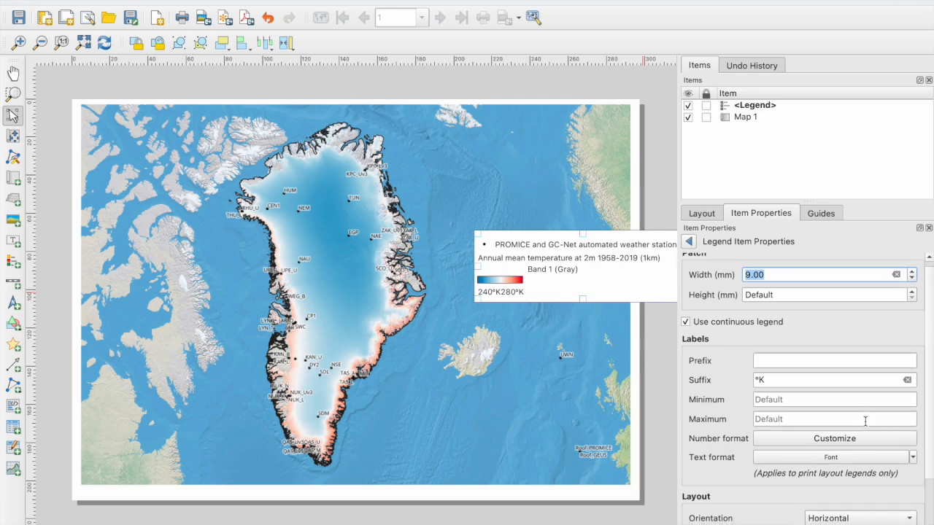
pyautogui.click(912, 271)
pyautogui.click(912, 270)
pyautogui.scroll(1, 861, 331)
pyautogui.scroll(1, 861, 332)
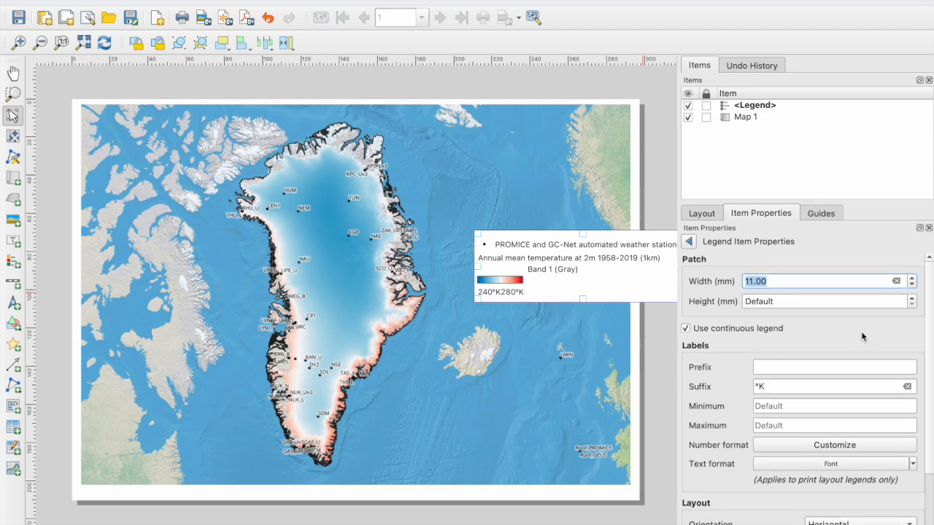
pyautogui.click(895, 280)
# Step: Move the legend into the lower-right corner of the map
pyautogui.moveTo(651, 239); pyautogui.dragTo(582, 417)
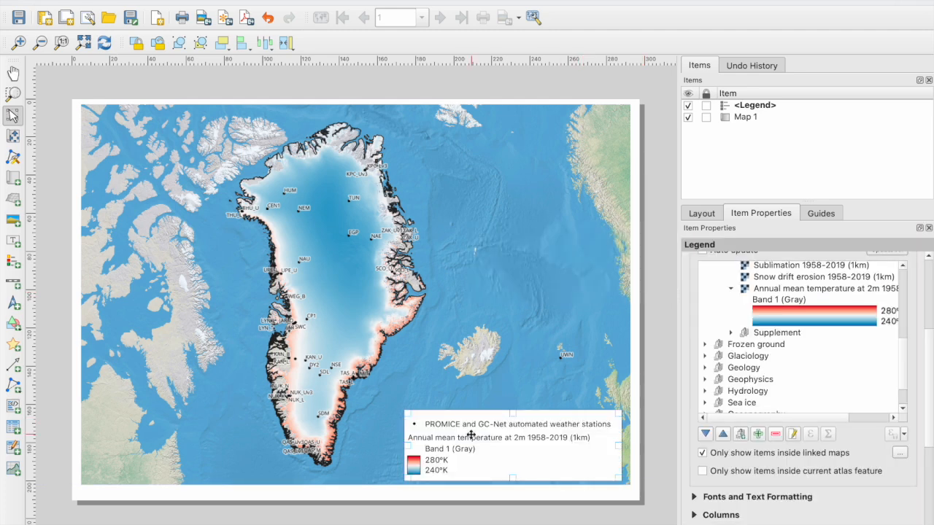
# Step: Set the font size of the legend's item labels to 10 points
pyautogui.scroll(3, 805, 319)
pyautogui.scroll(3, 805, 319)
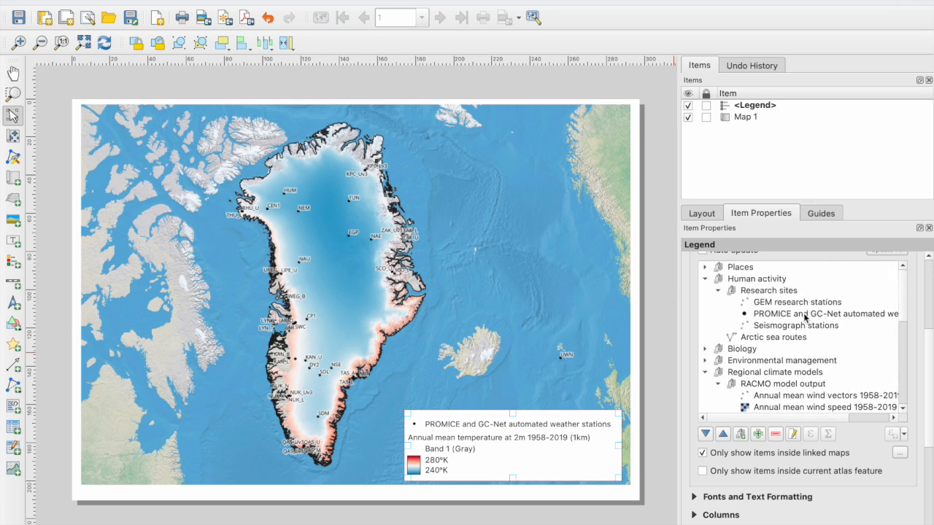
pyautogui.scroll(-1, 913, 295)
pyautogui.scroll(-8, 913, 295)
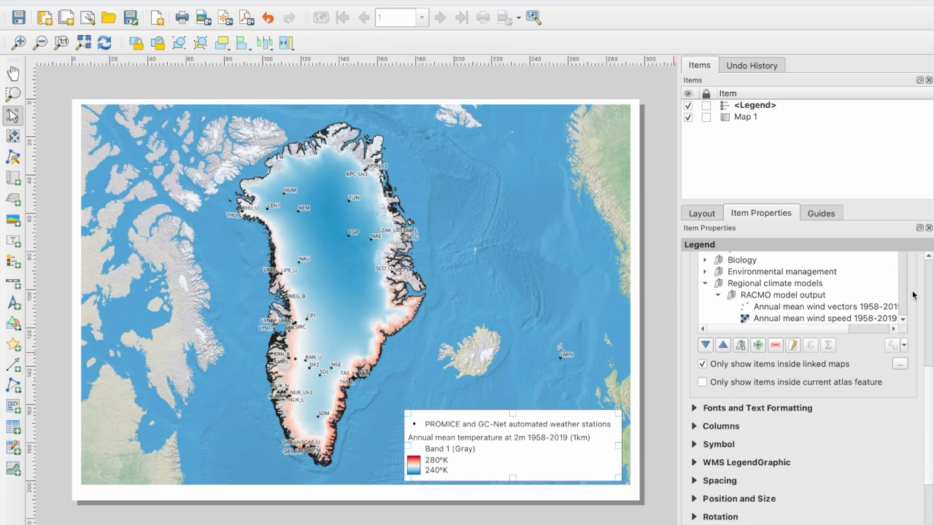
pyautogui.click(695, 351)
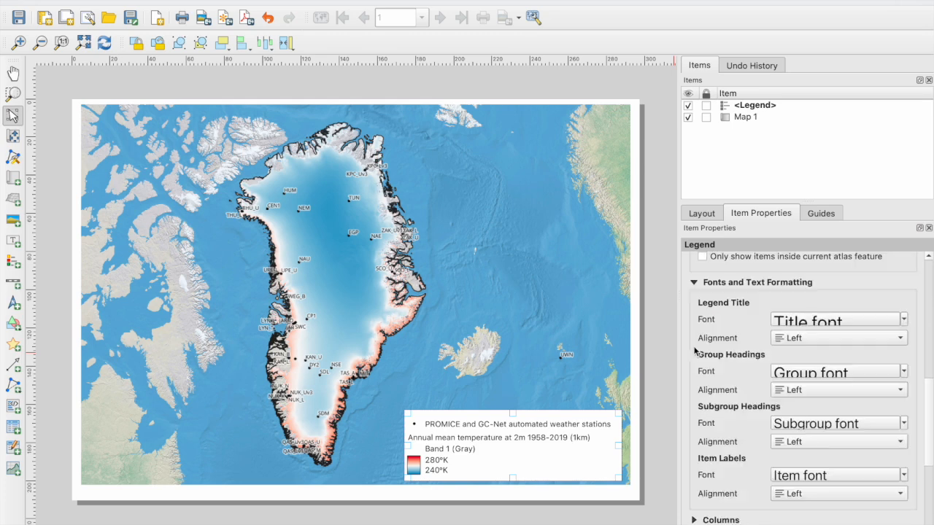
pyautogui.scroll(-3, 754, 424)
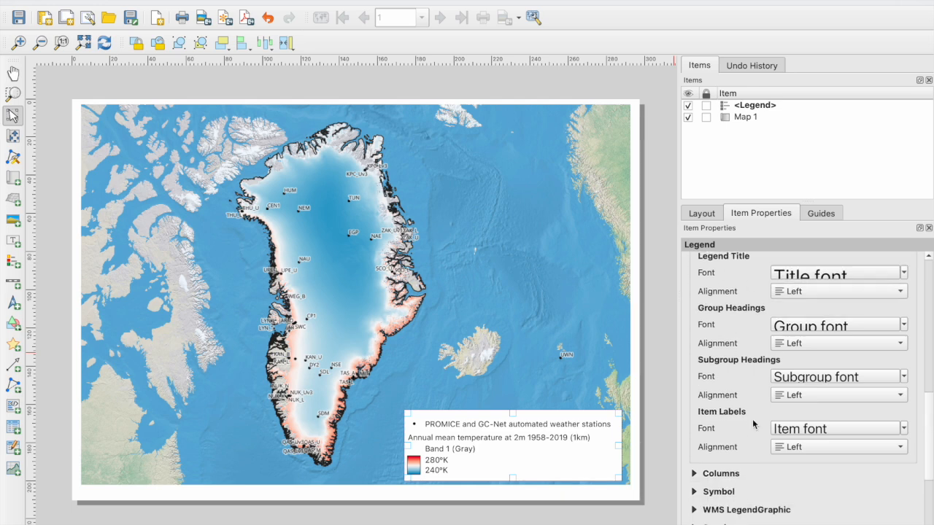
pyautogui.click(787, 411)
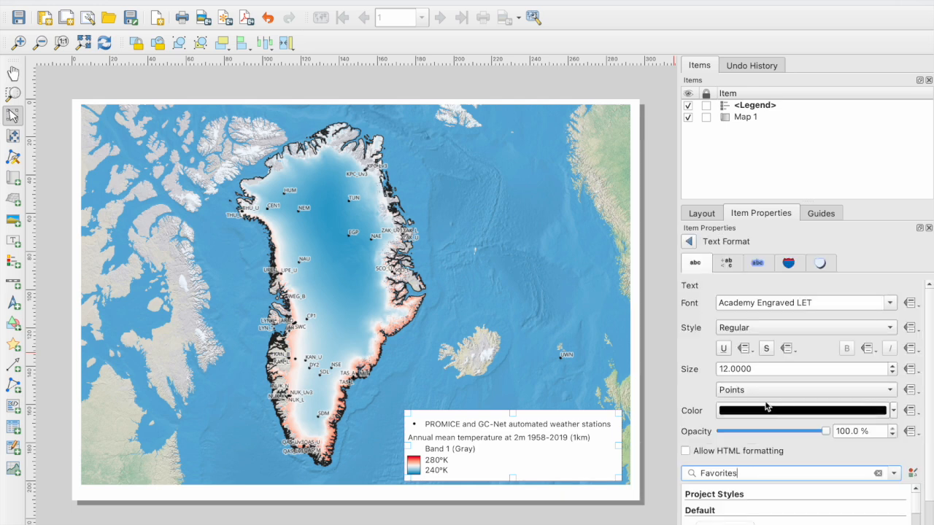
pyautogui.click(727, 369)
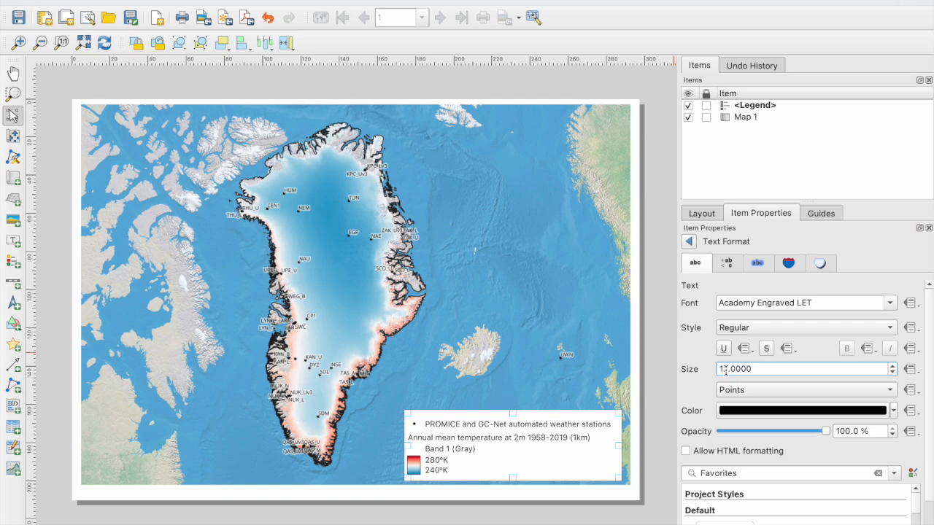
pyautogui.press('Delete')
pyautogui.write('0')
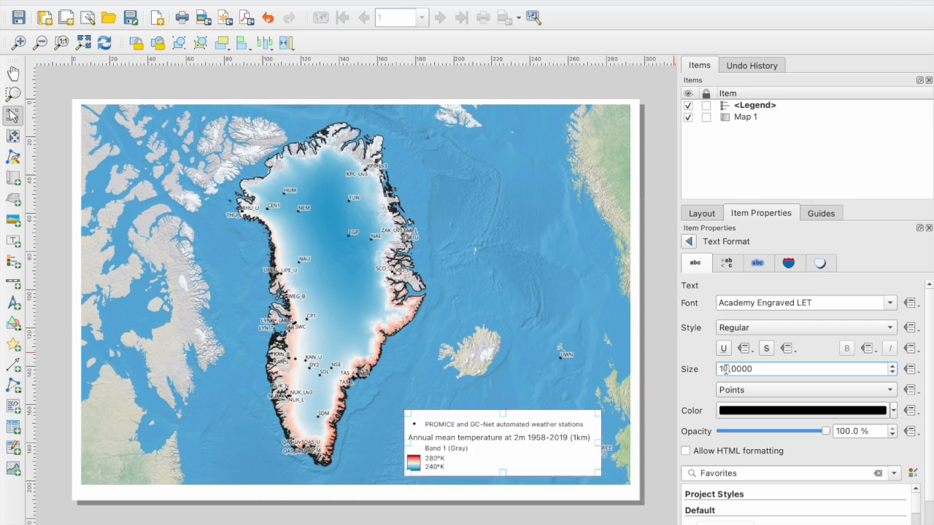
# Step: Change the legend's item label font to Arial and return to the legend properties
pyautogui.click(890, 303)
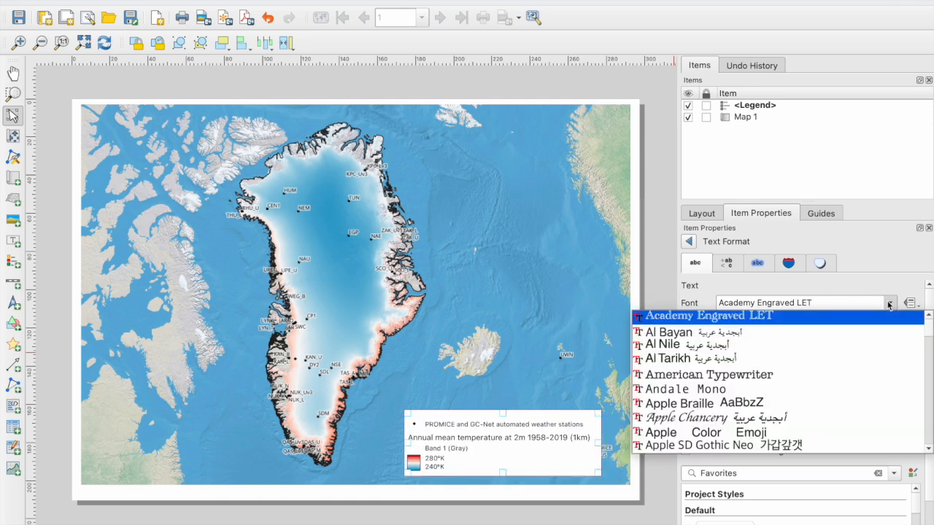
pyautogui.scroll(-5, 752, 356)
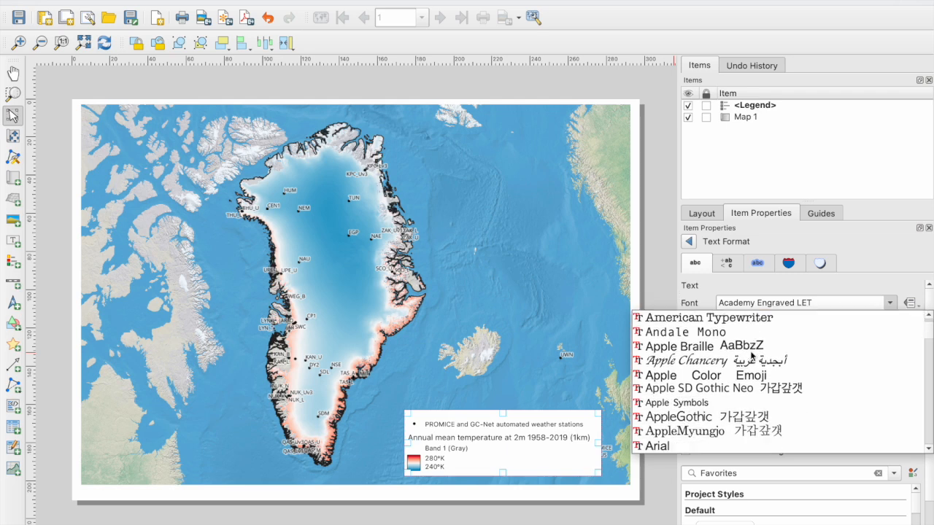
pyautogui.click(734, 403)
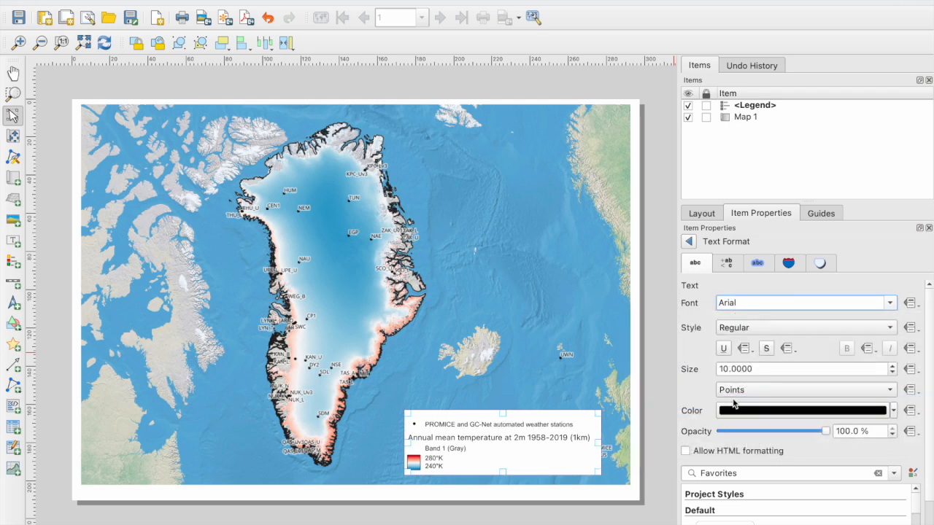
pyautogui.scroll(2, 861, 307)
pyautogui.scroll(3, 861, 308)
pyautogui.click(688, 241)
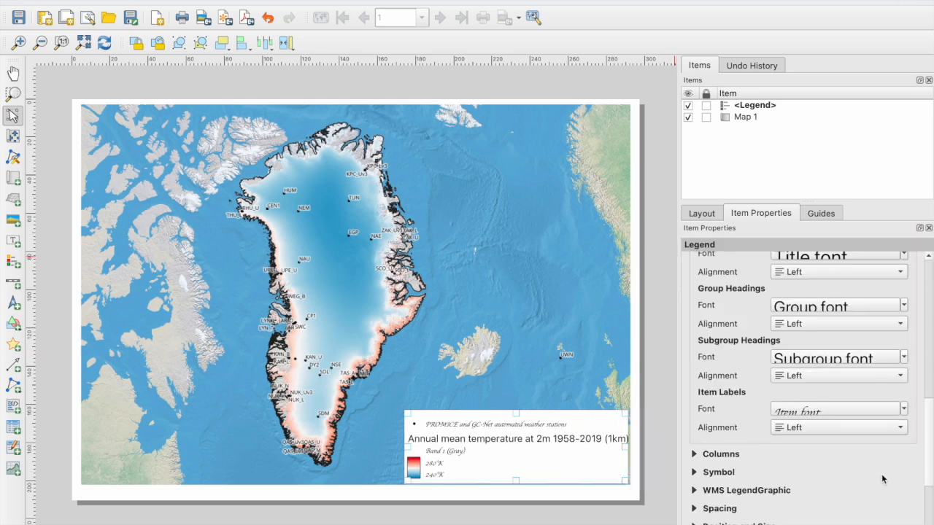
# Step: Title the legend "Legend" and move it up so that it fits inside the map's lower-right corner
pyautogui.scroll(5, 882, 479)
pyautogui.scroll(4, 883, 479)
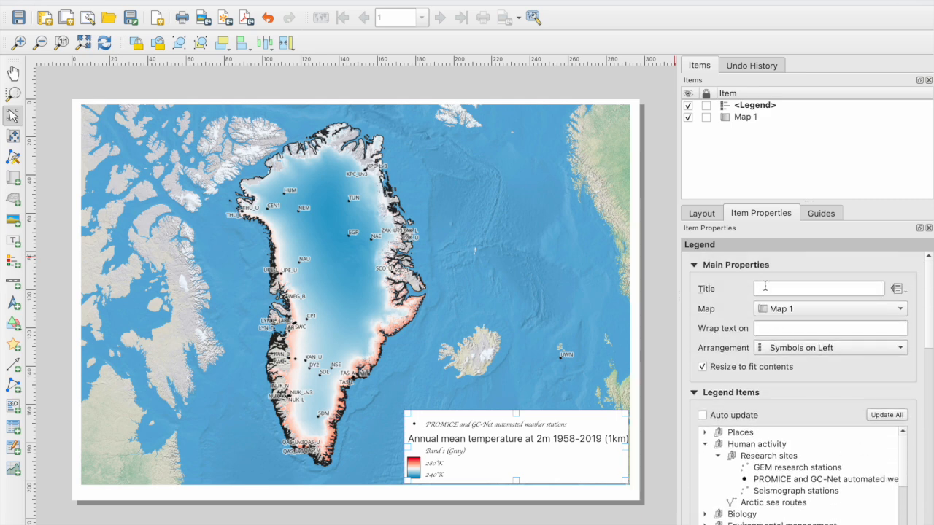
pyautogui.write('Legend')
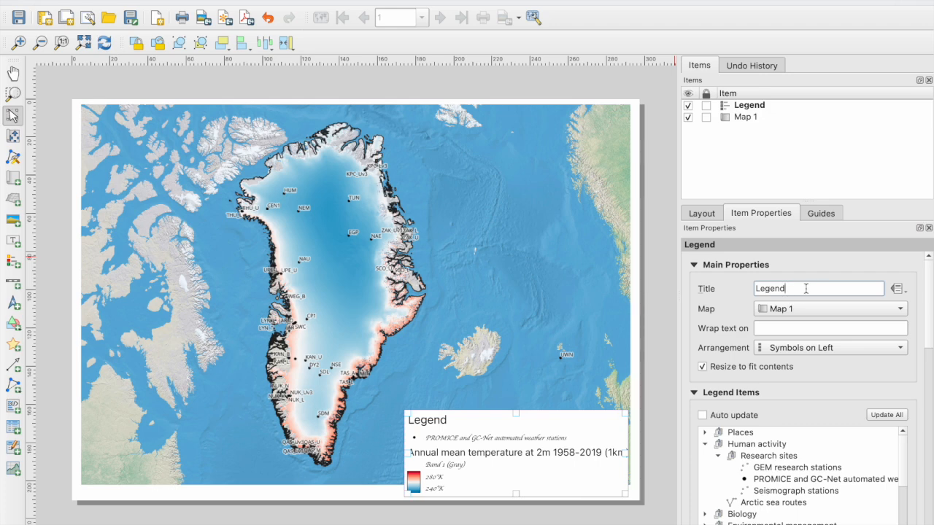
pyautogui.moveTo(591, 420); pyautogui.dragTo(587, 394)
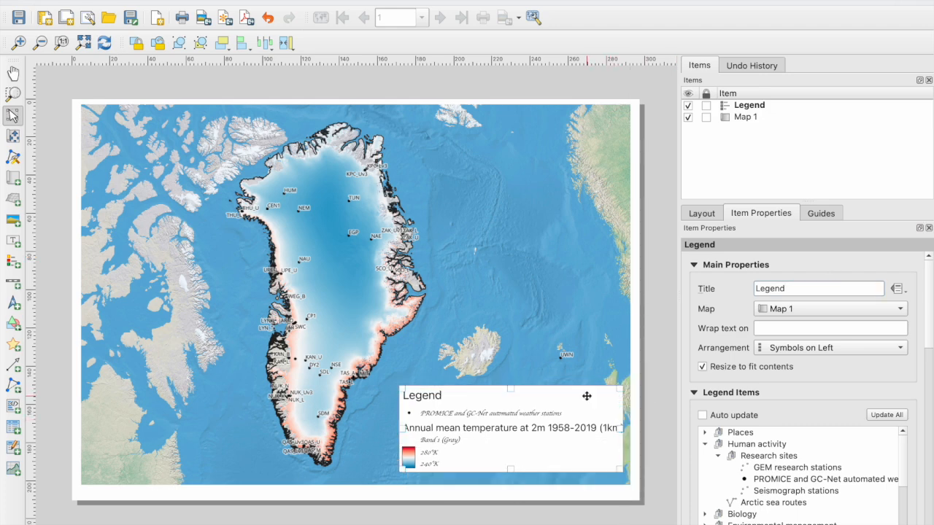
# Step: Add a text label box over the ocean northeast of Greenland, near the map's upper edge
pyautogui.click(701, 213)
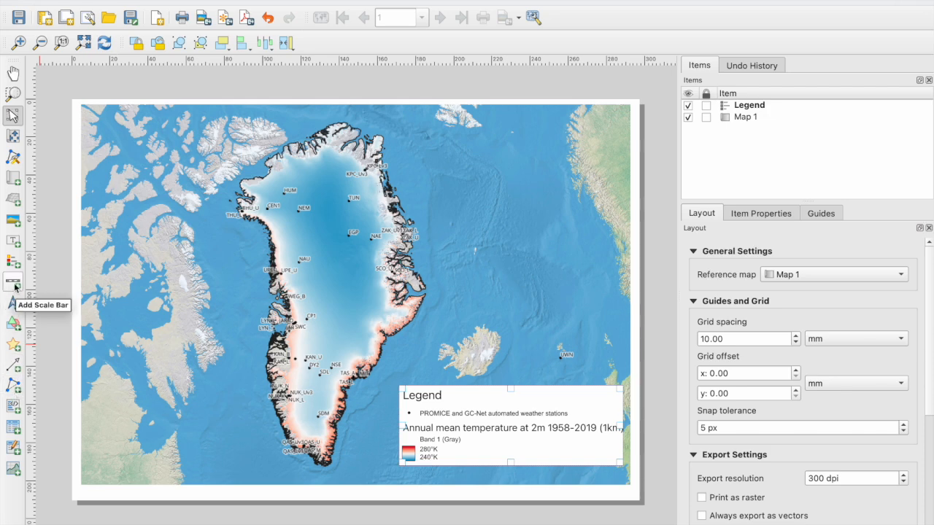
pyautogui.click(14, 241)
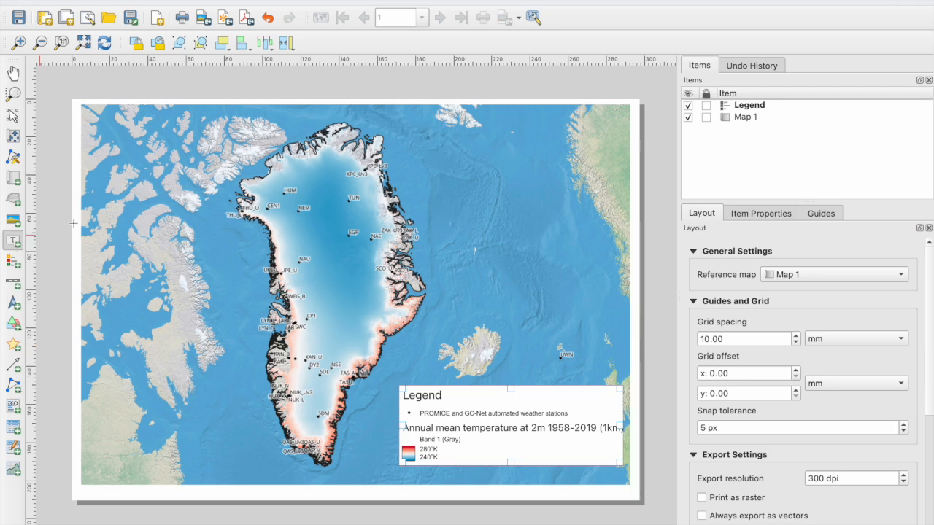
pyautogui.click(423, 131)
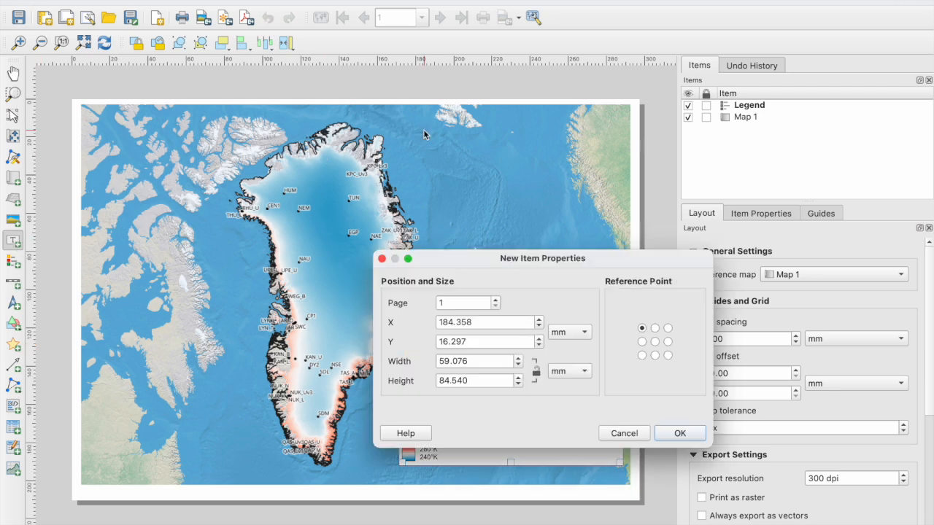
pyautogui.click(639, 434)
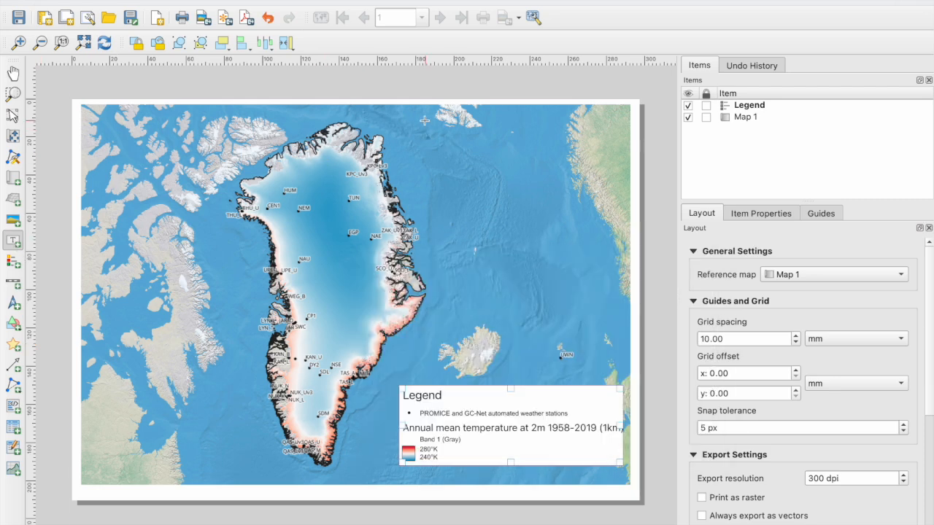
pyautogui.moveTo(424, 121); pyautogui.dragTo(509, 159)
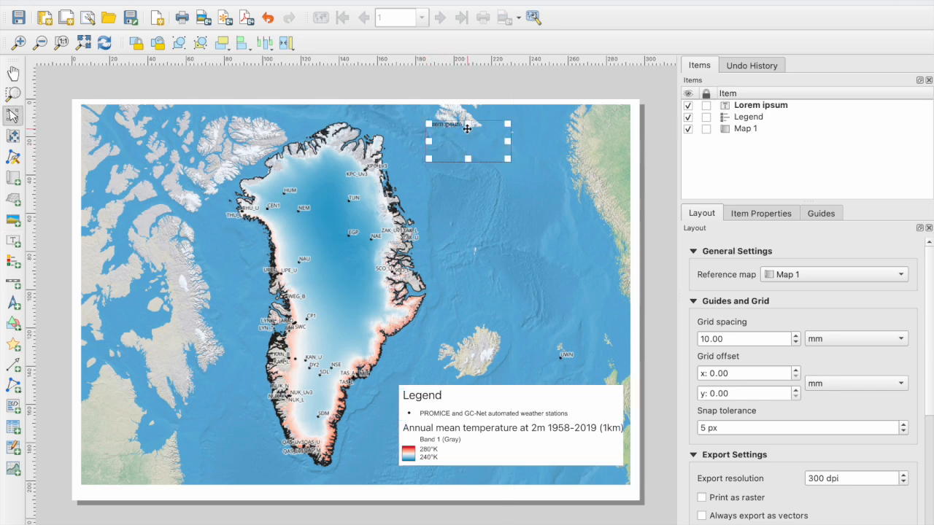
# Step: Replace the label's placeholder text with "Locations of automated weather stations in Greenland"
pyautogui.click(754, 107)
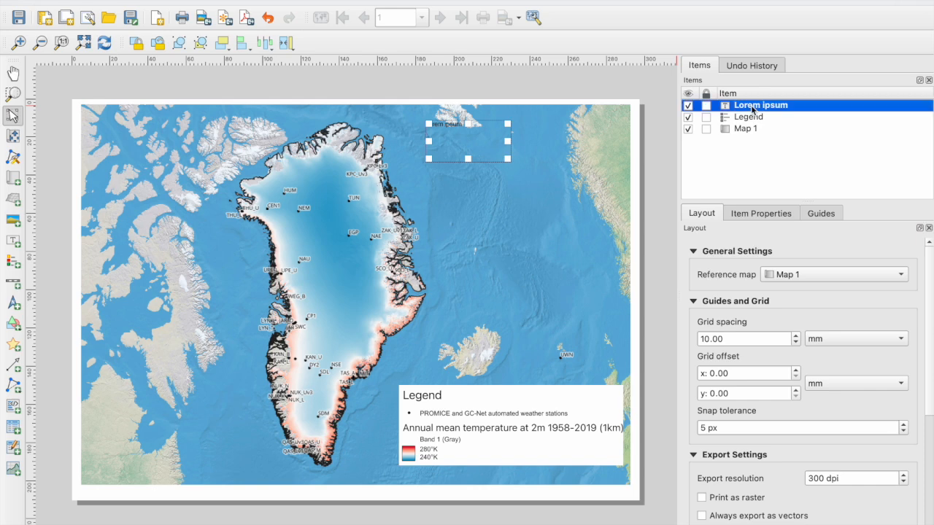
pyautogui.click(766, 218)
pyautogui.click(753, 290)
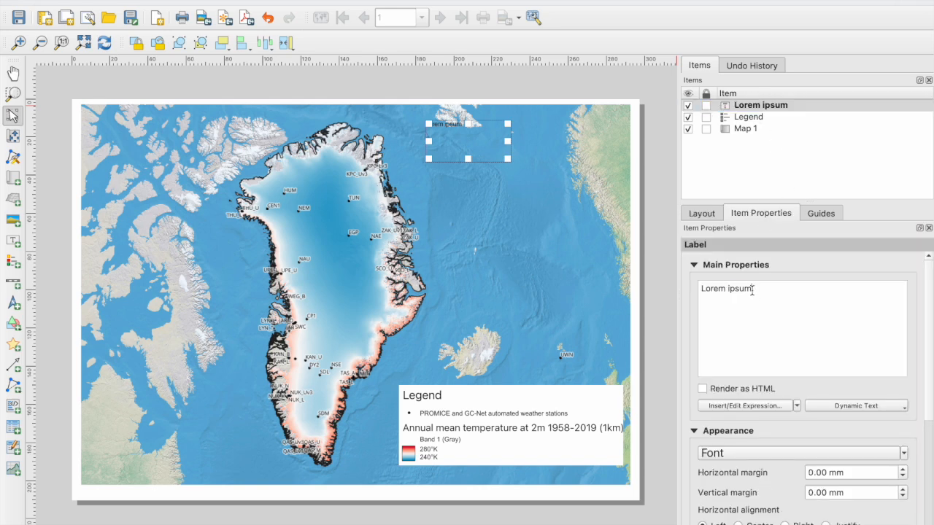
pyautogui.hotkey('ctrl', 'a')
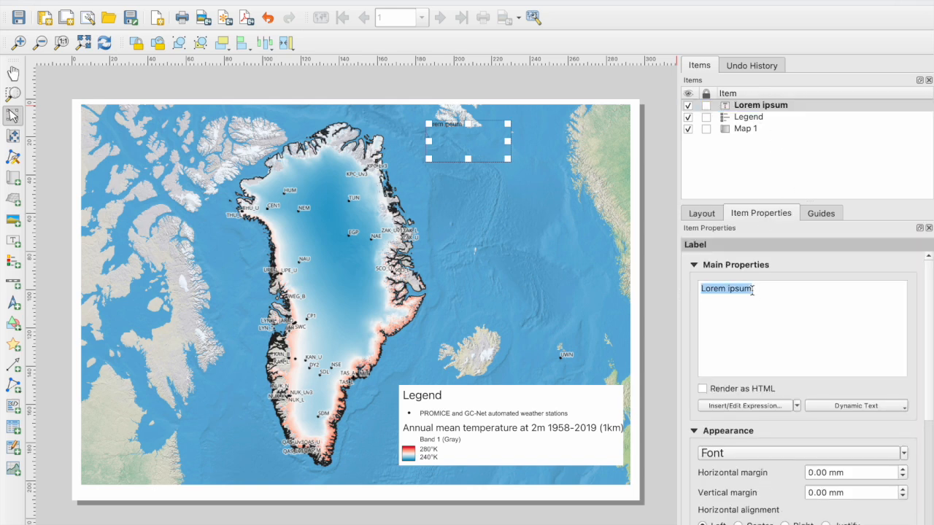
pyautogui.write('Aut')
pyautogui.press('BackSpace')
pyautogui.press('BackSpace')
pyautogui.press('BackSpace')
pyautogui.write('Locati')
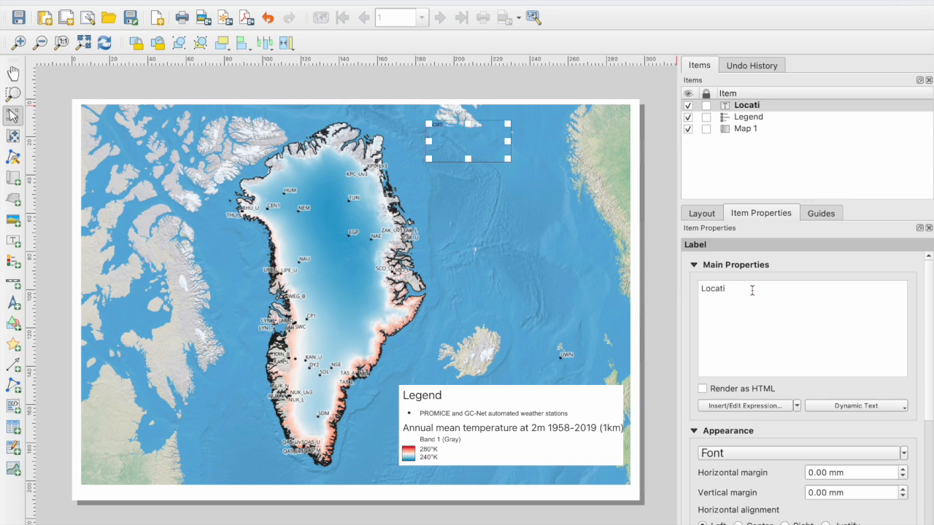
pyautogui.write('ons of automated weather stations in Greenland')
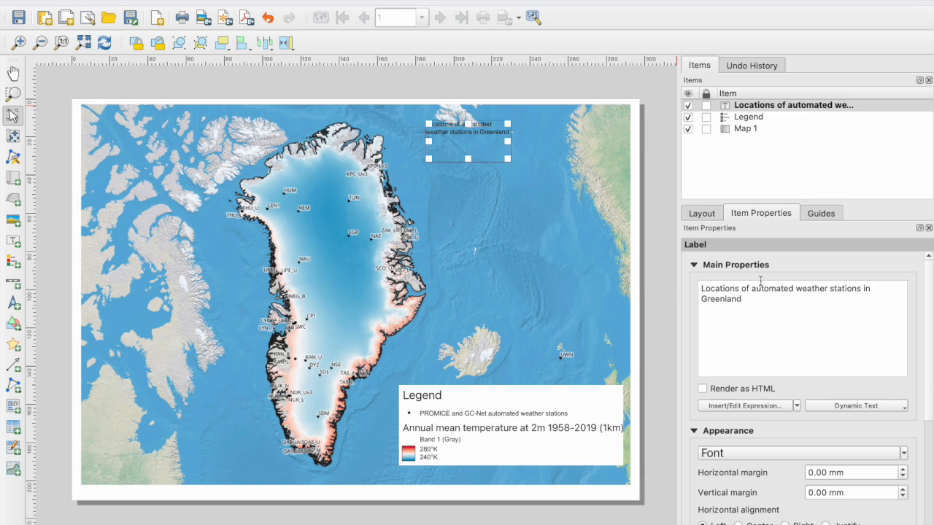
# Step: Extend the label text to "Annual mean temperature and locations of automated weather stations in Greenland"
pyautogui.write('Annual me')
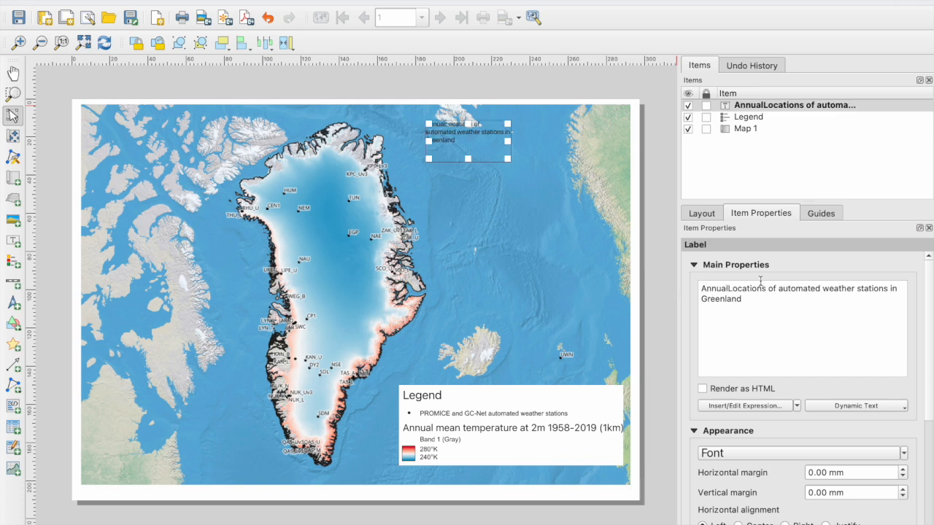
pyautogui.write('an temperature')
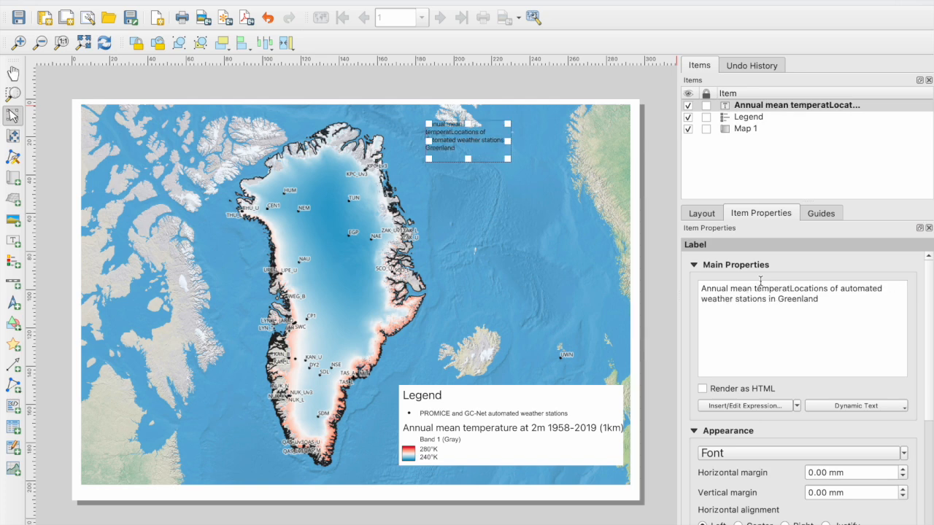
pyautogui.write(' and')
pyautogui.press('Delete')
pyautogui.write('l')
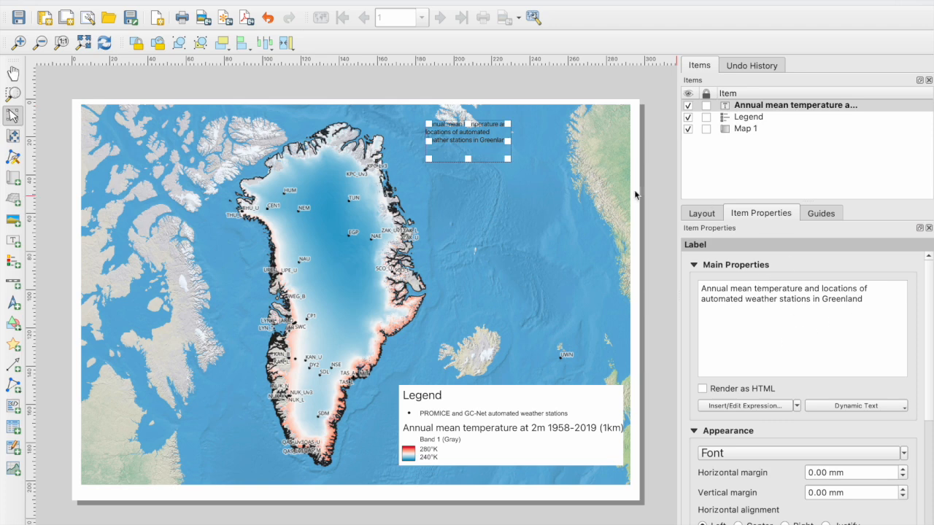
# Step: Change the title label's font to Arial
pyautogui.scroll(-2, 830, 264)
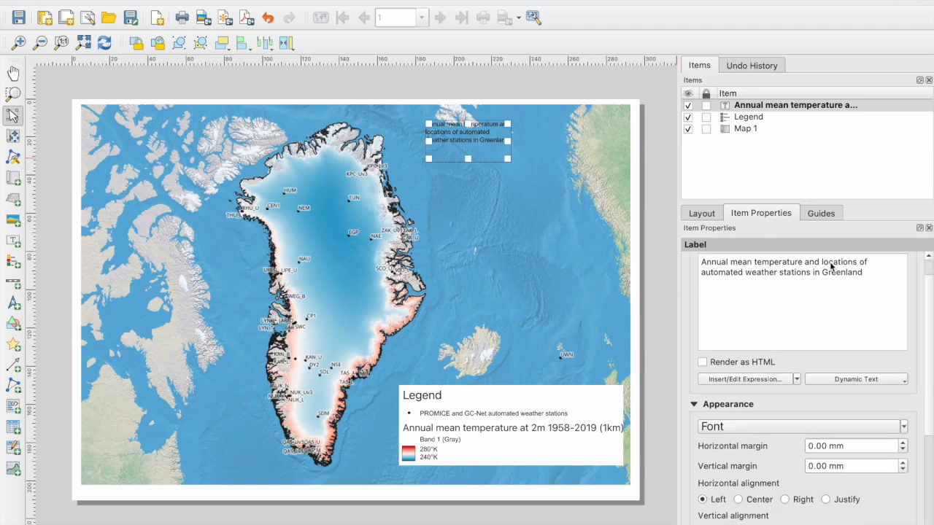
pyautogui.scroll(-1, 830, 267)
pyautogui.click(748, 410)
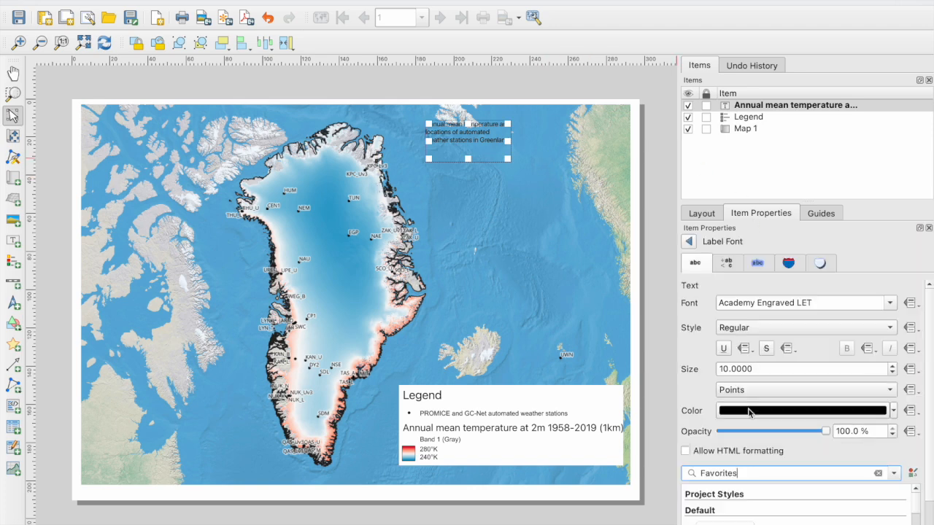
pyautogui.click(892, 304)
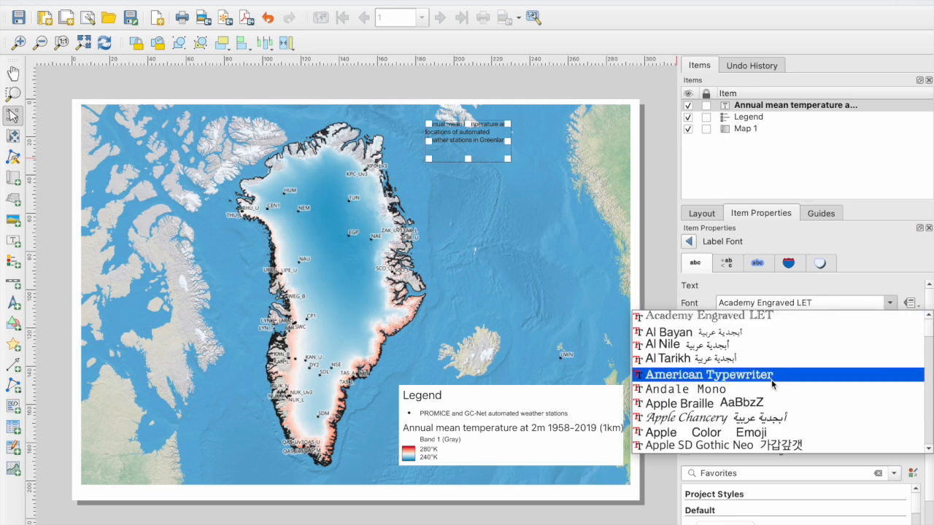
pyautogui.scroll(-5, 772, 385)
pyautogui.click(748, 403)
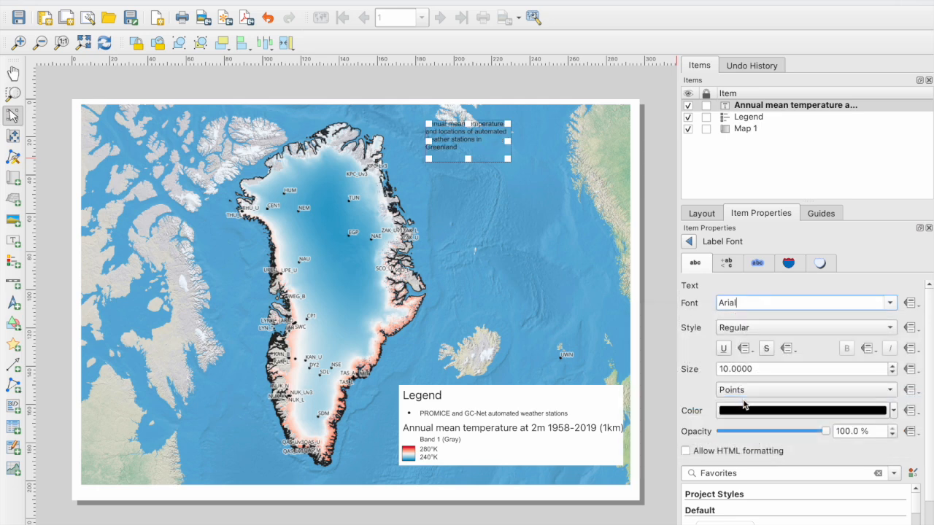
# Step: Enlarge the title label's text, trying a font size of 160 points and removing the surplus digit
pyautogui.click(727, 368)
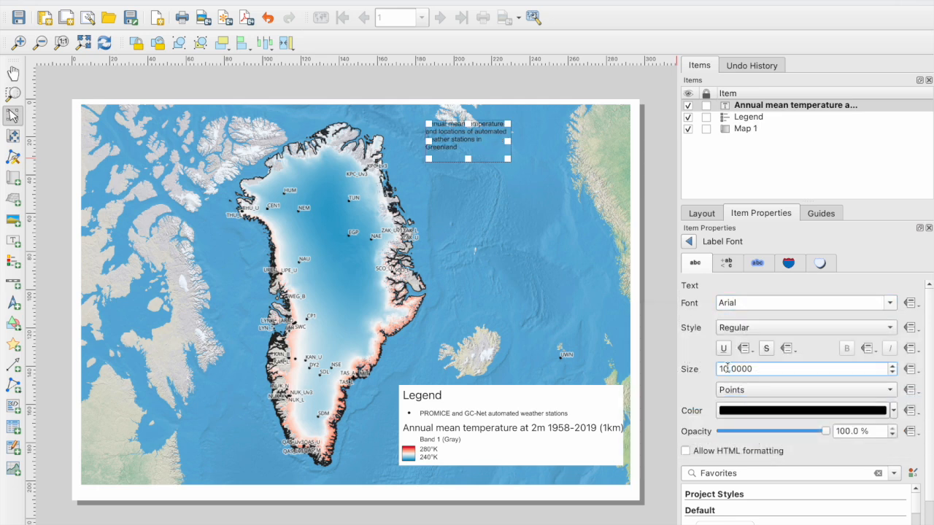
pyautogui.press('BackSpace')
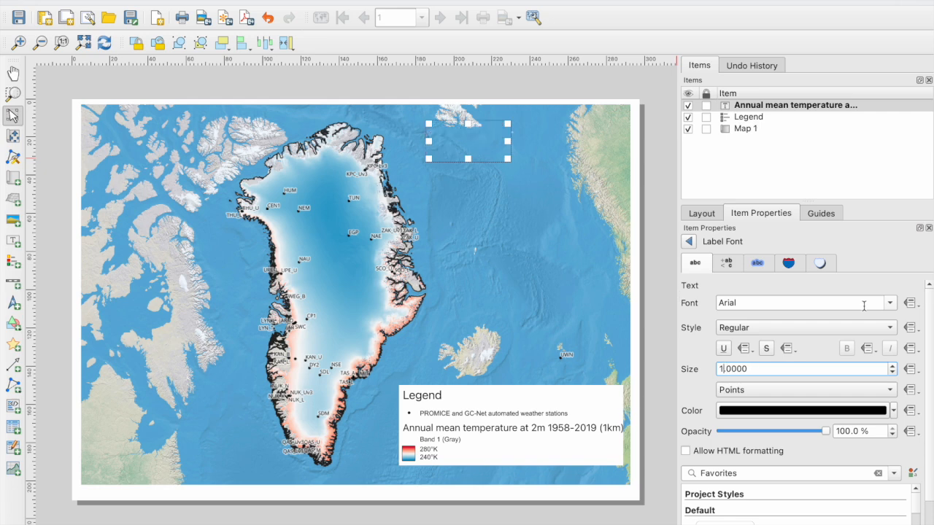
pyautogui.write('160')
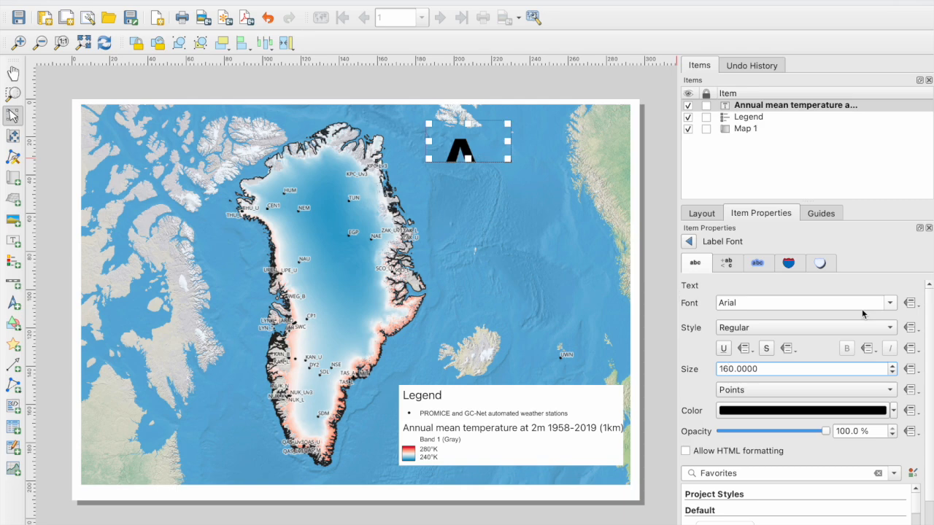
pyautogui.press('Delete')
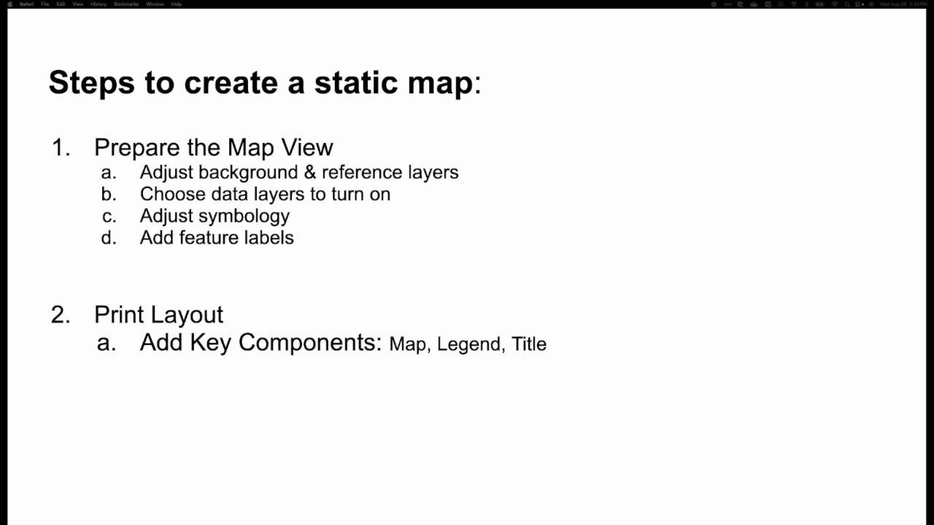
pyautogui.press('Right')
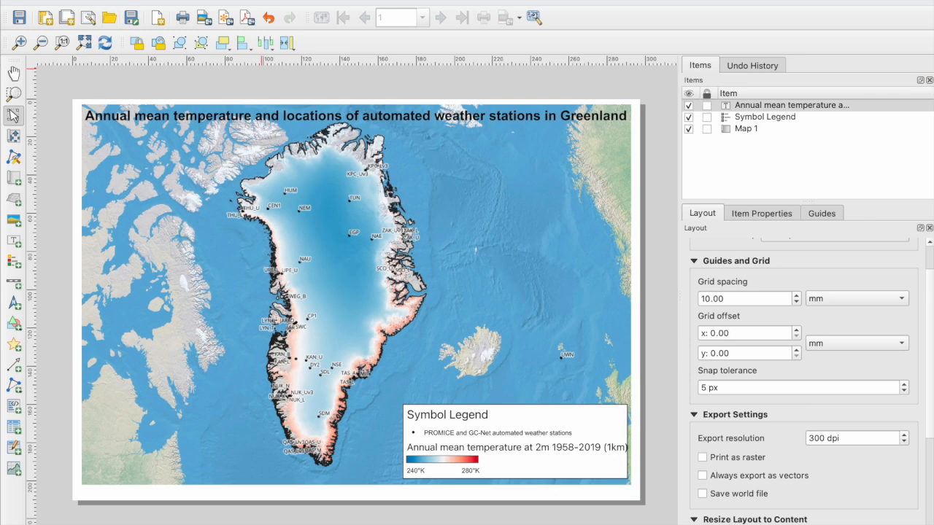
# Step: Close the finished print layout and return to the main map project
pyautogui.click(80, 0)
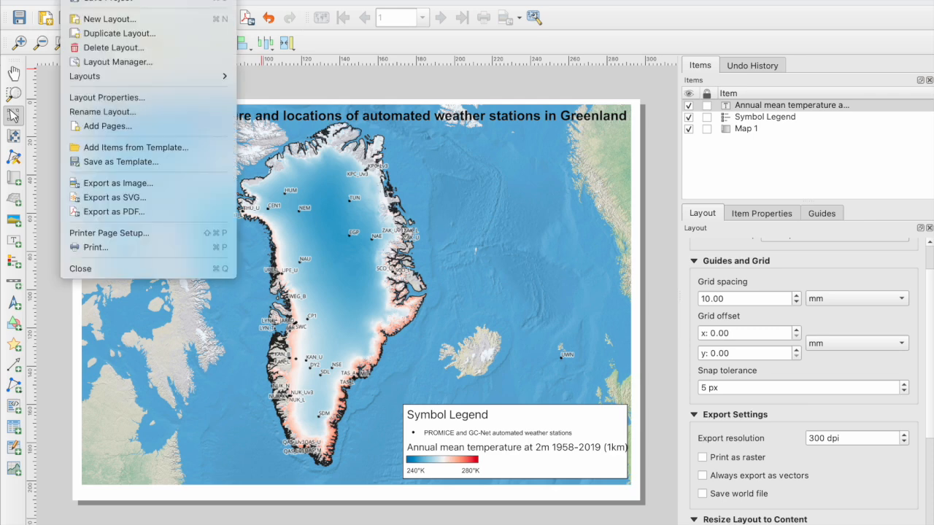
pyautogui.moveTo(113, 80)
pyautogui.click(252, 6)
pyautogui.click(11, 2)
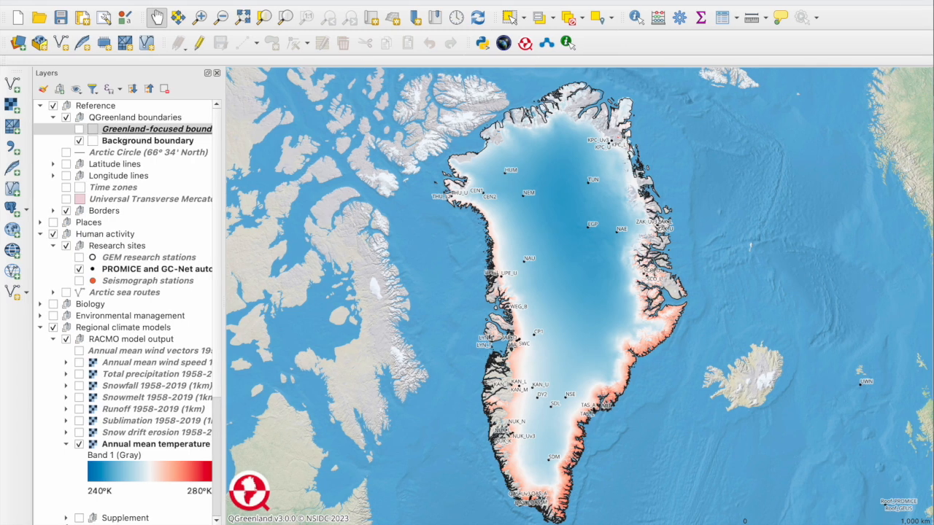
# Step: Reopen the project's existing "Weather stations" print layout
pyautogui.click(81, 1)
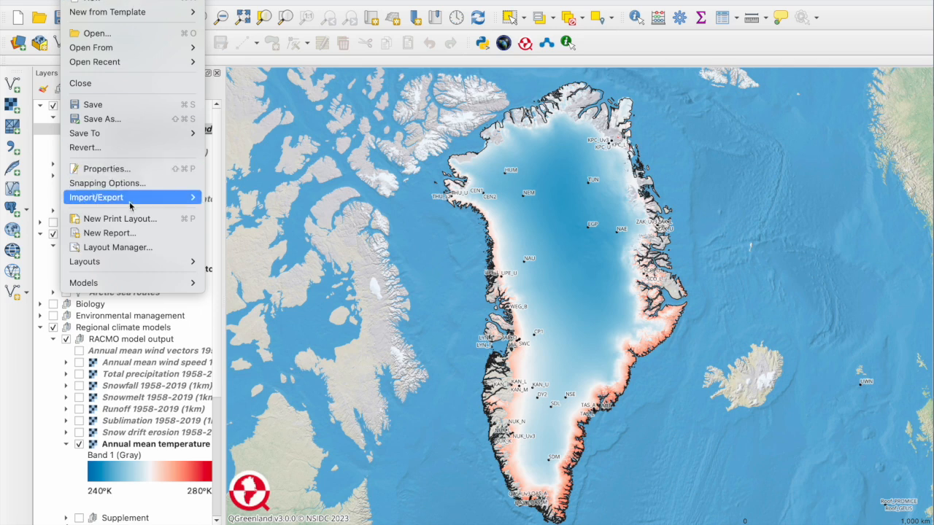
pyautogui.moveTo(115, 262)
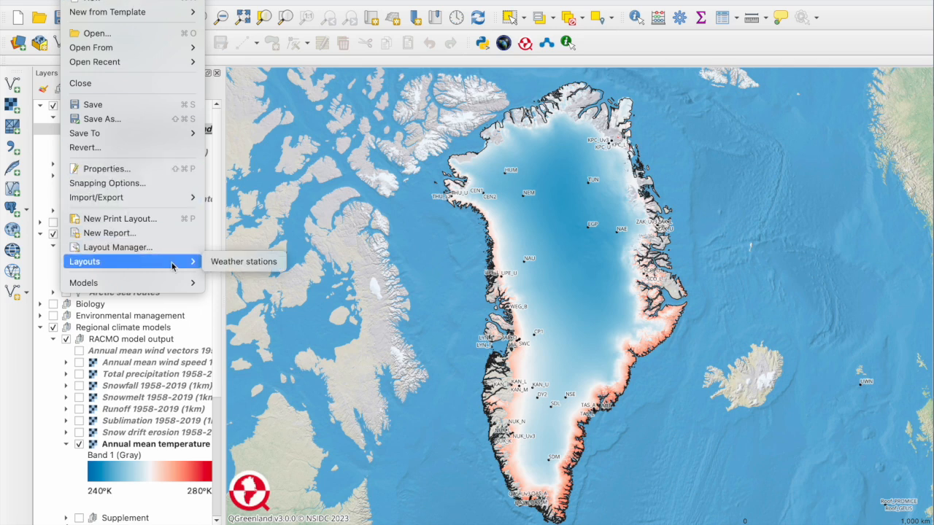
pyautogui.click(233, 264)
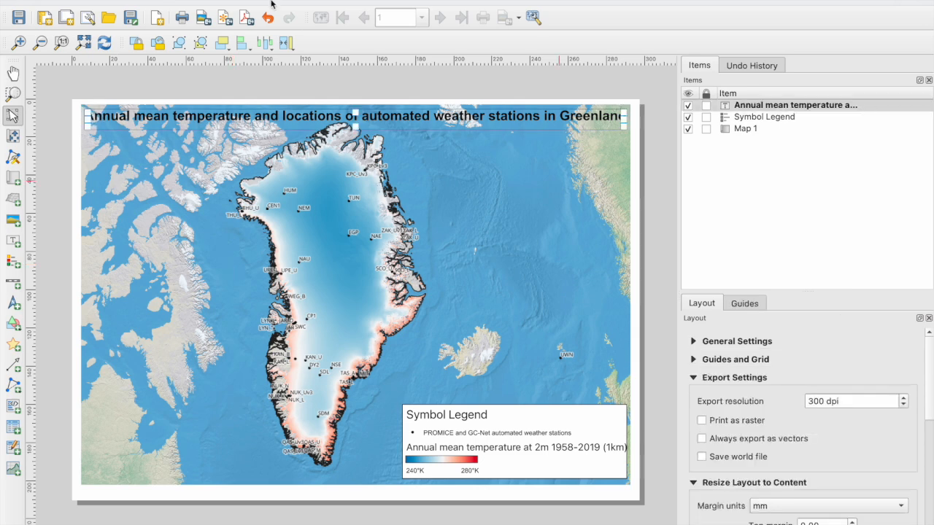
# Step: Check which image file formats the layout can be exported to, cancel the export, and review the other export options
pyautogui.click(205, 24)
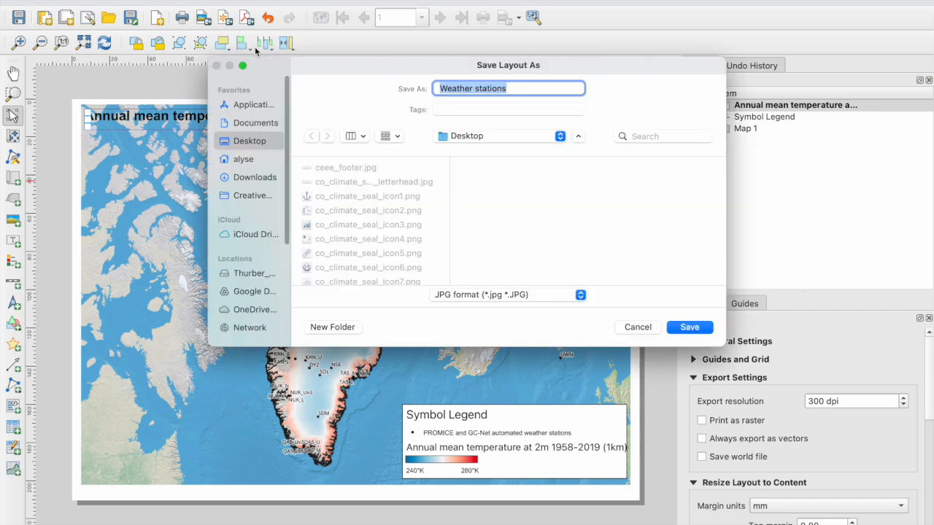
pyautogui.click(460, 296)
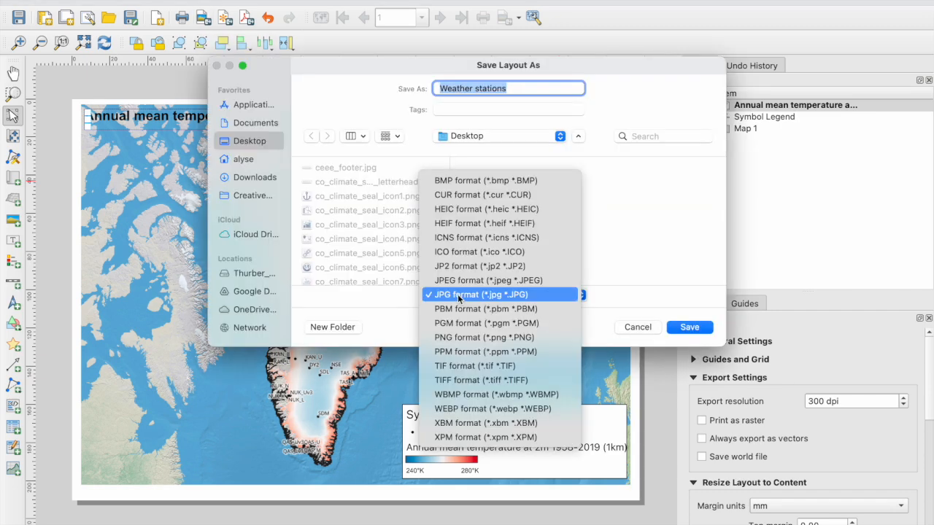
pyautogui.click(653, 329)
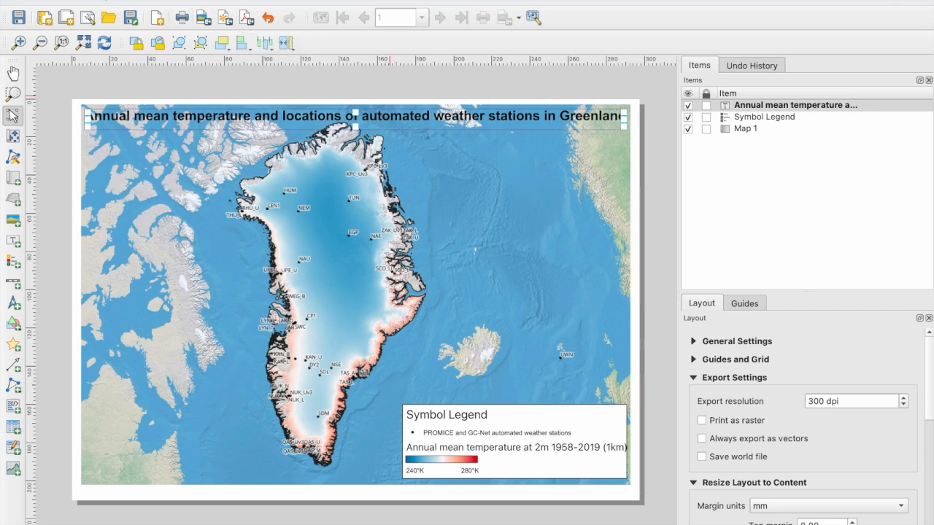
pyautogui.click(81, 0)
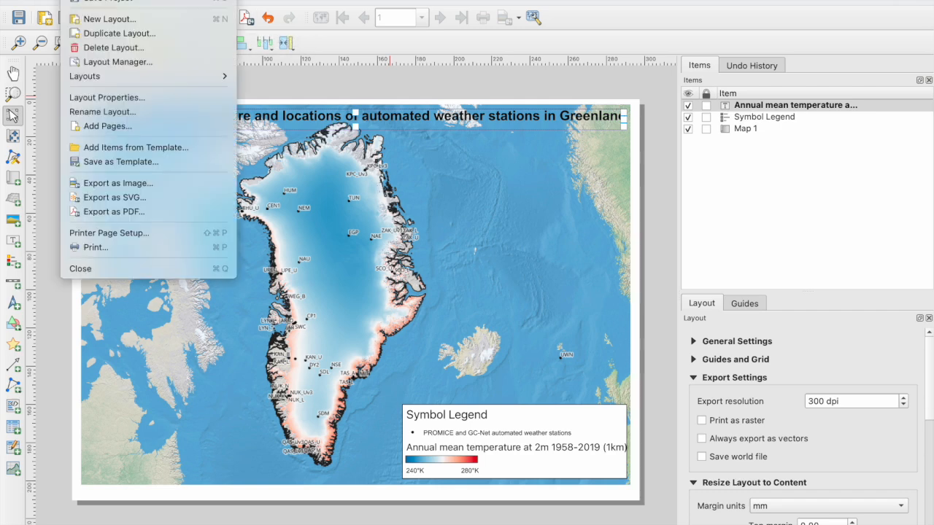